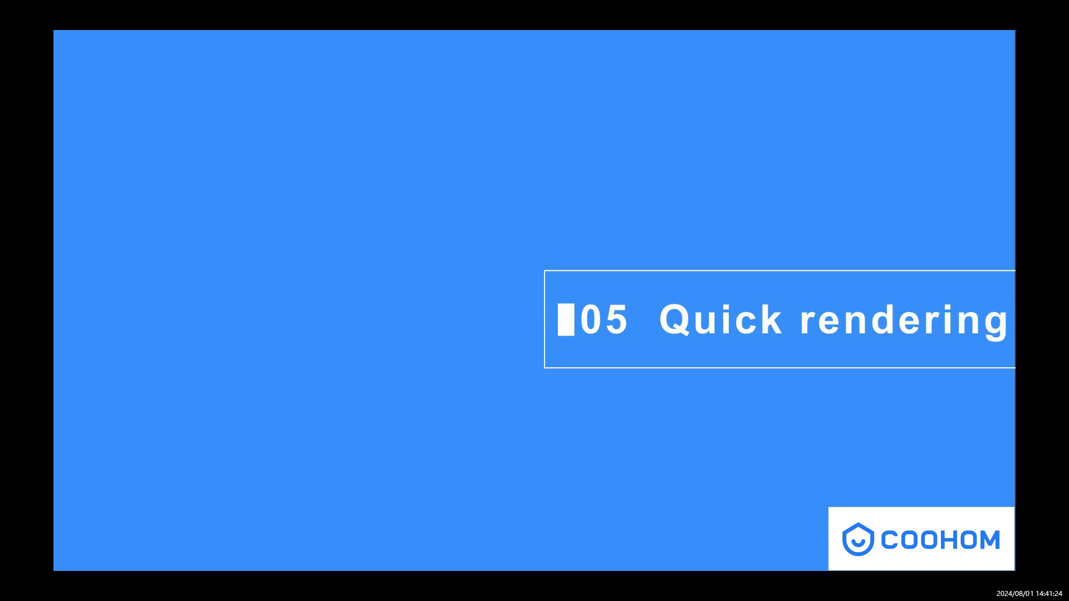
Bring up Windows Task View over the '05 Quick rendering' slideshow
key("super+Tab")
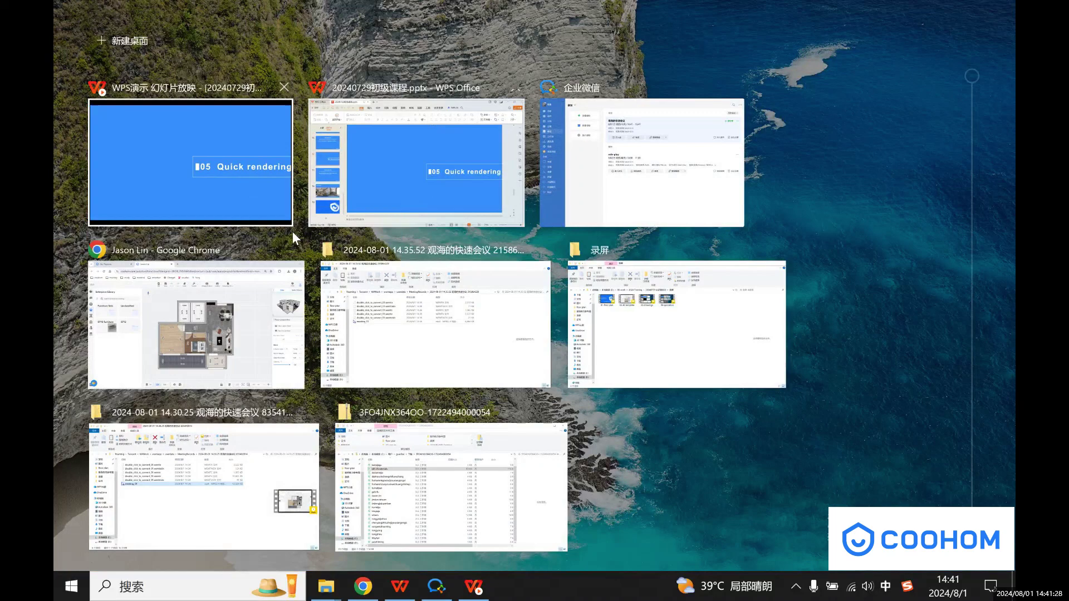
Switch to the Coohom floor plan in Chrome and enter the Images/Videos rendering workspace
left_click(273, 311)
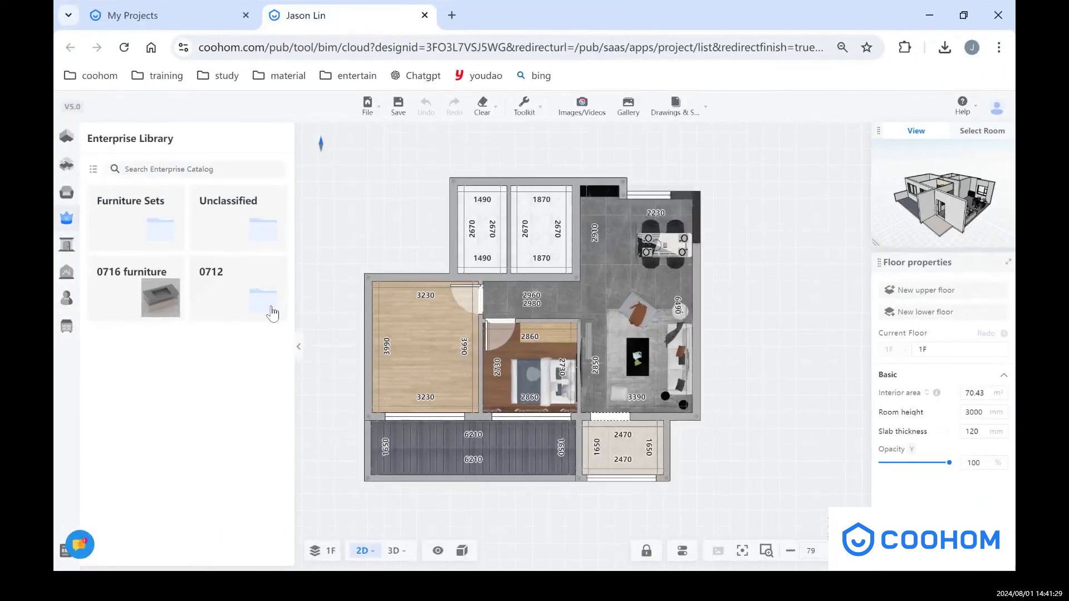
left_click(581, 110)
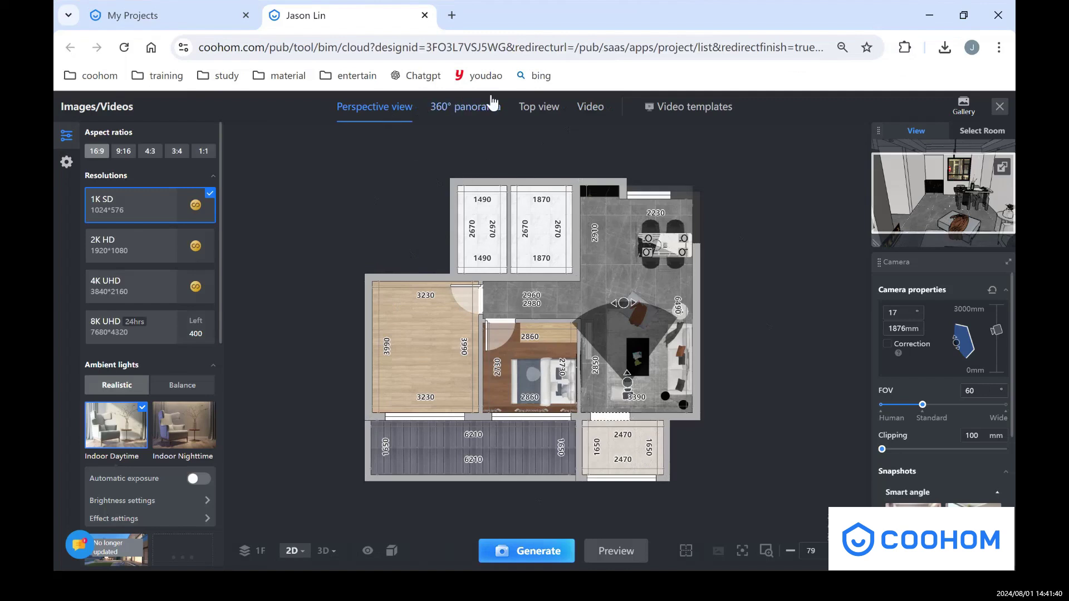
Preview the 360° panorama and Top view render settings, orbiting the model toward the living area
left_click(450, 118)
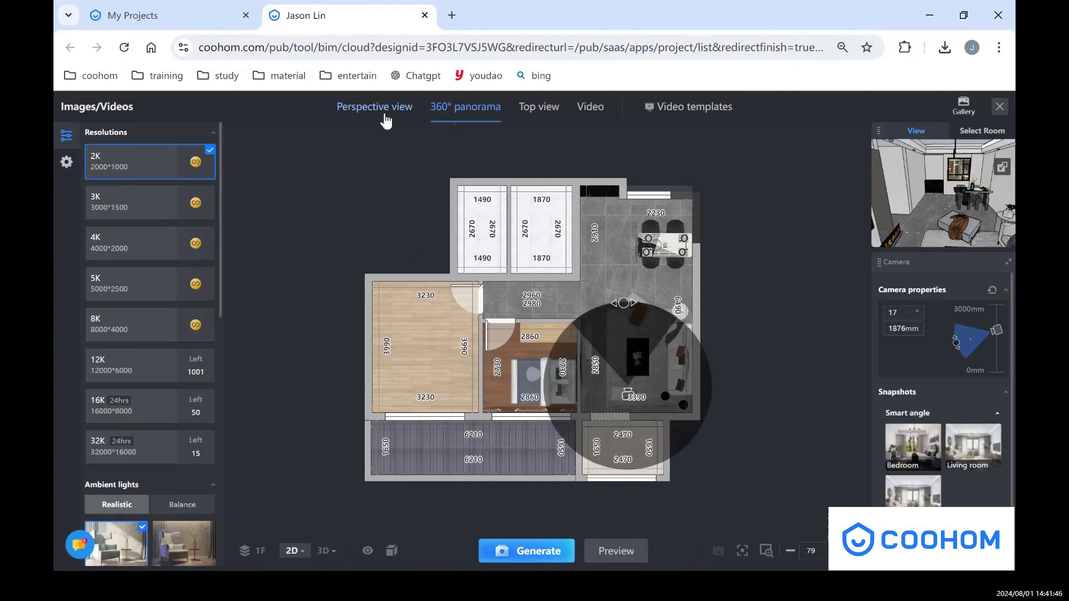
left_click(538, 115)
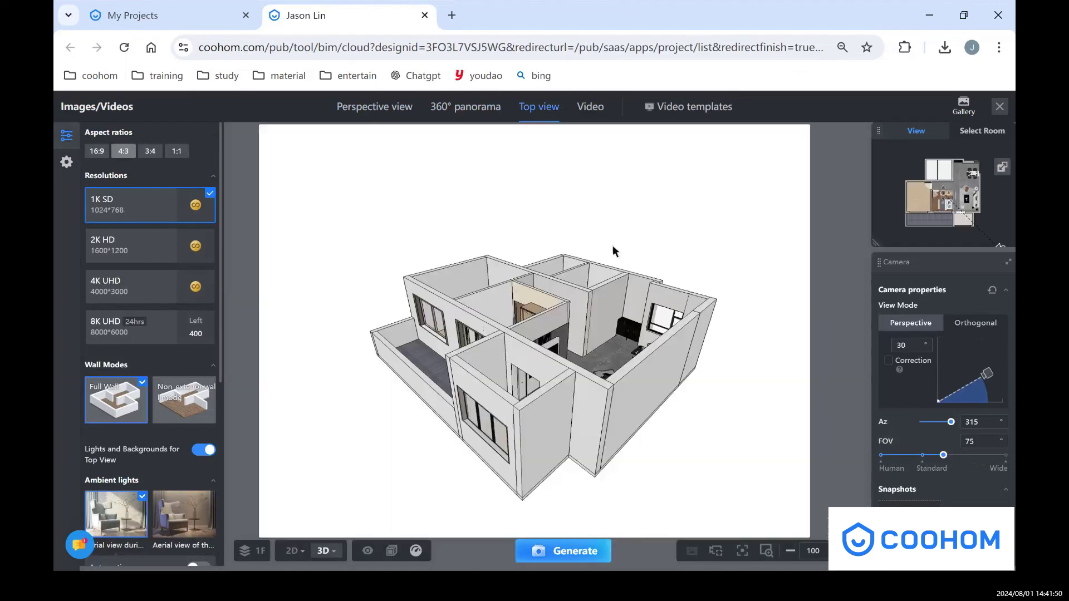
left_click_drag(554, 225, 544, 202)
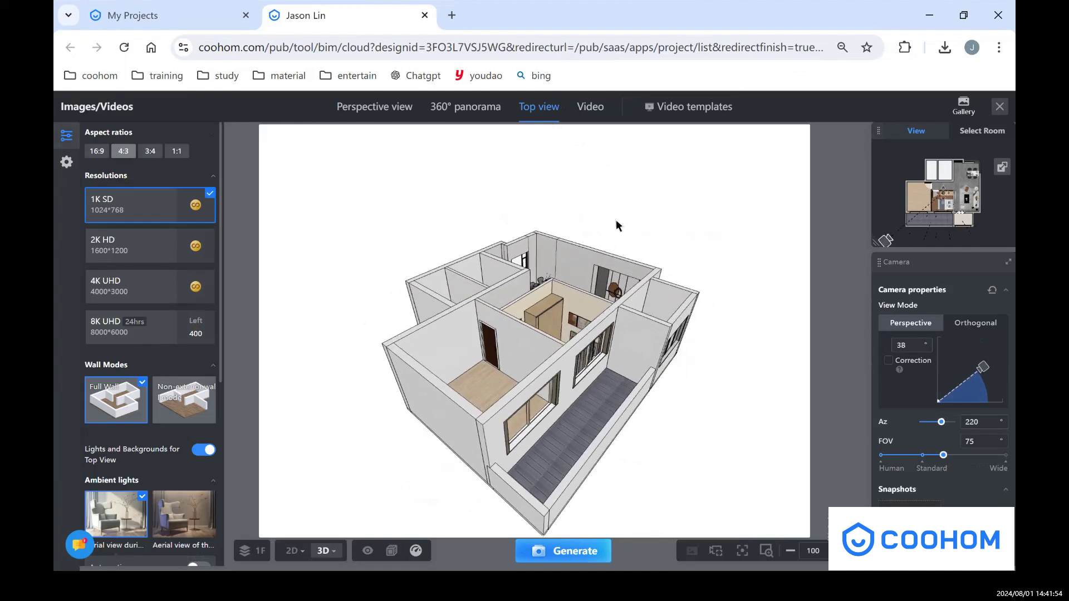
left_click_drag(620, 227, 414, 244)
left_click_drag(596, 215, 427, 213)
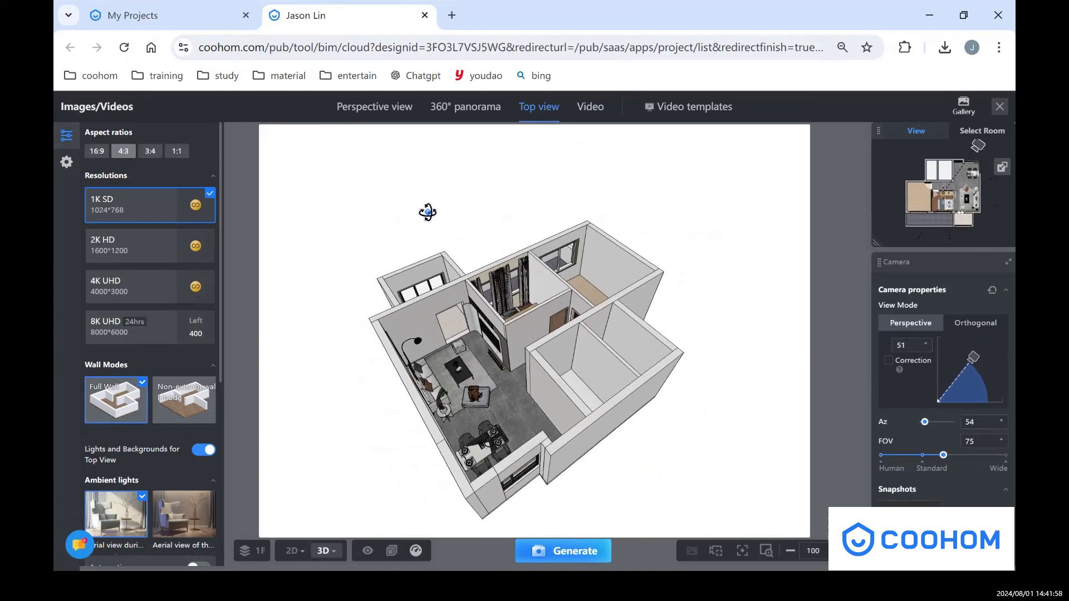
Check the Video and Video templates options, then return to Perspective view
left_click(579, 117)
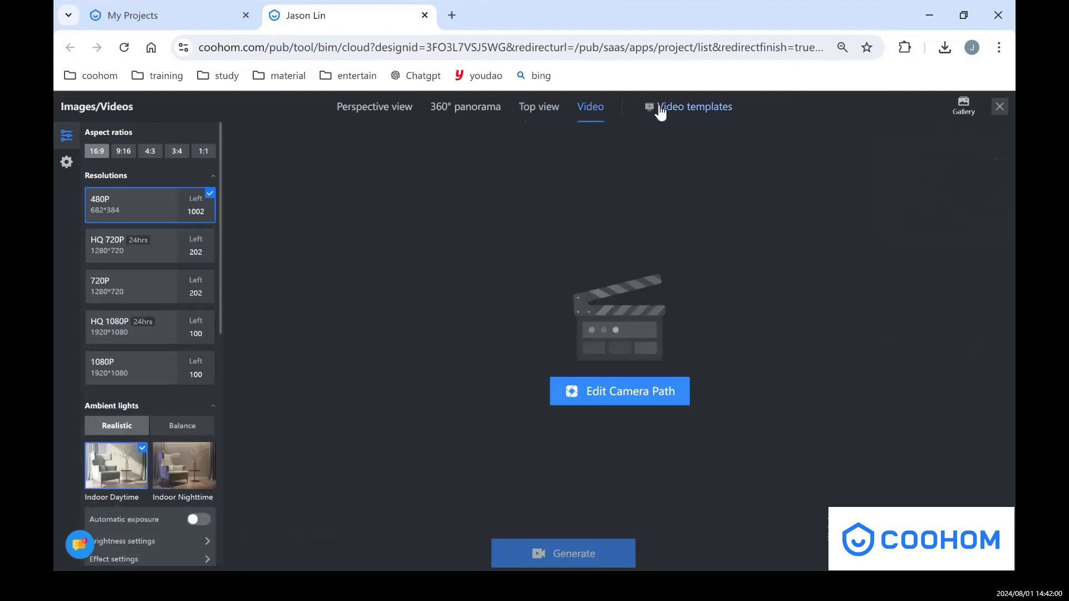
left_click(660, 108)
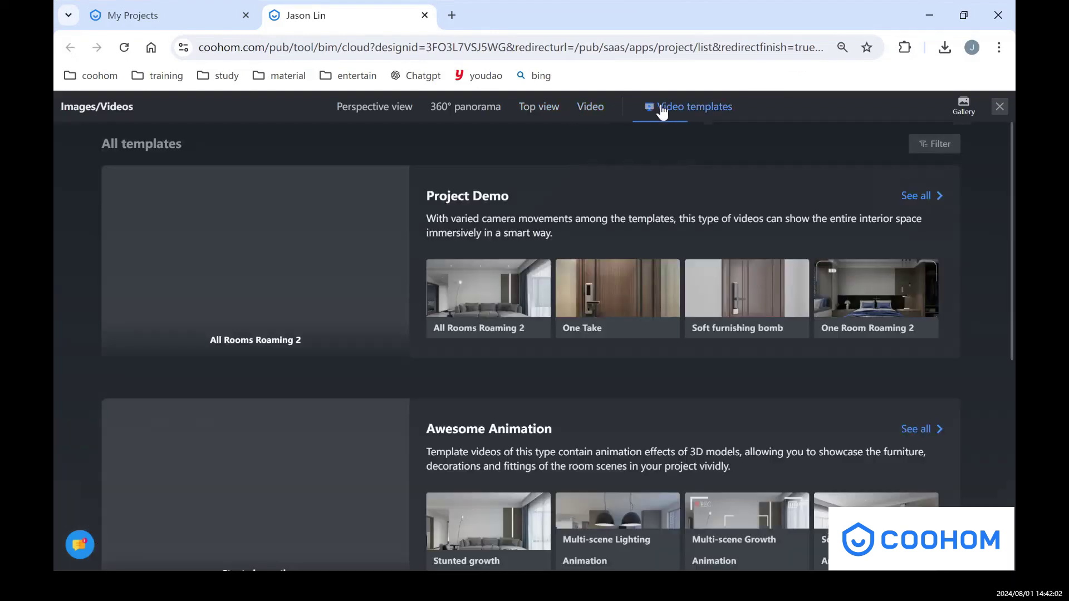
left_click(400, 107)
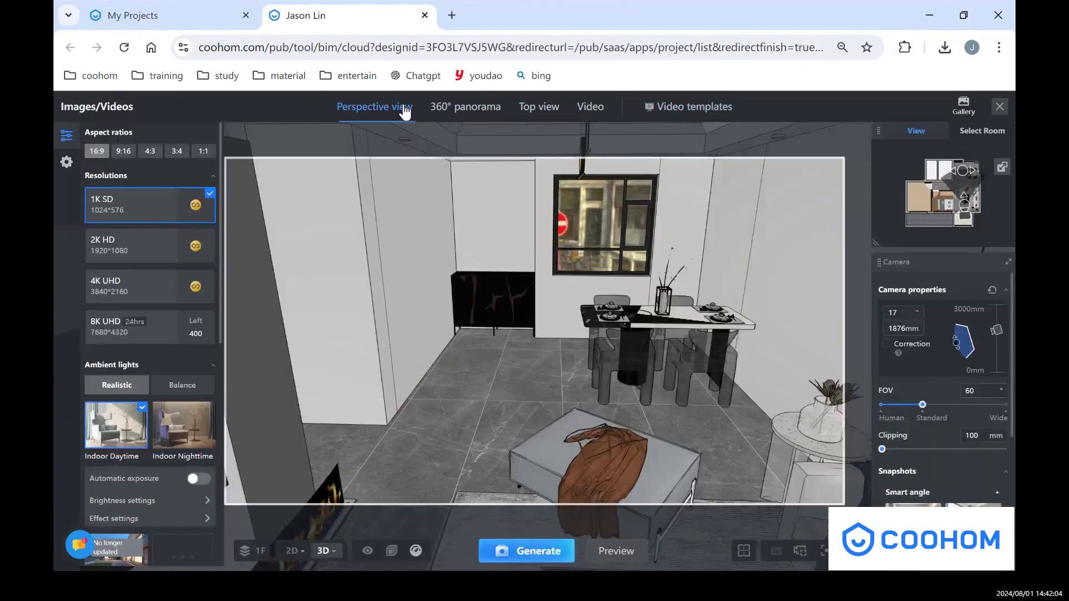
Try 9:16 and 4:3 frames, settle on 3:4 portrait, and choose 4K UHD (3000*4000)
left_click(124, 152)
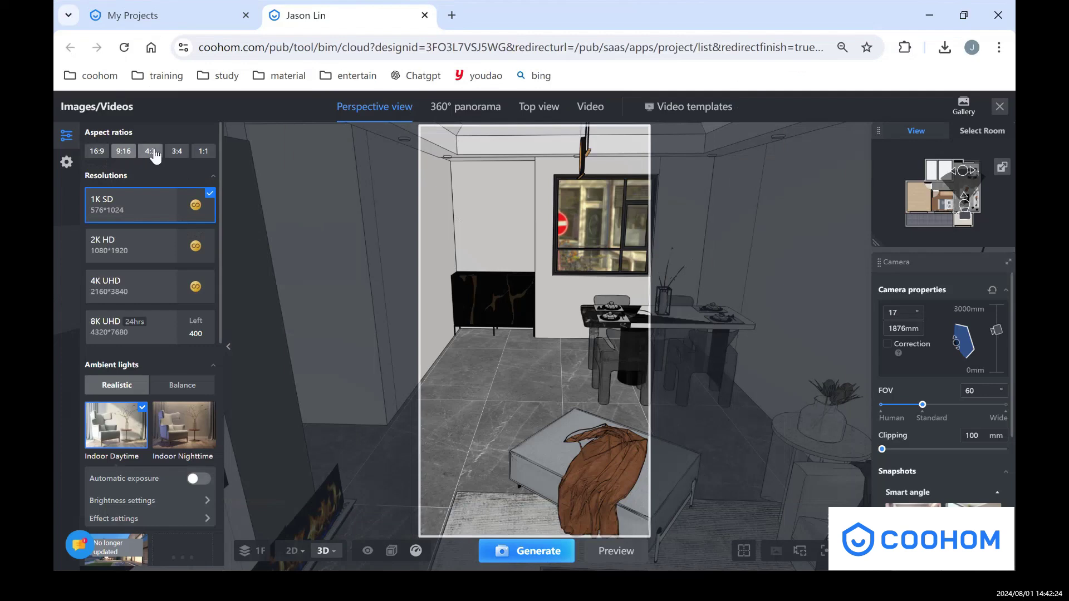
left_click(152, 153)
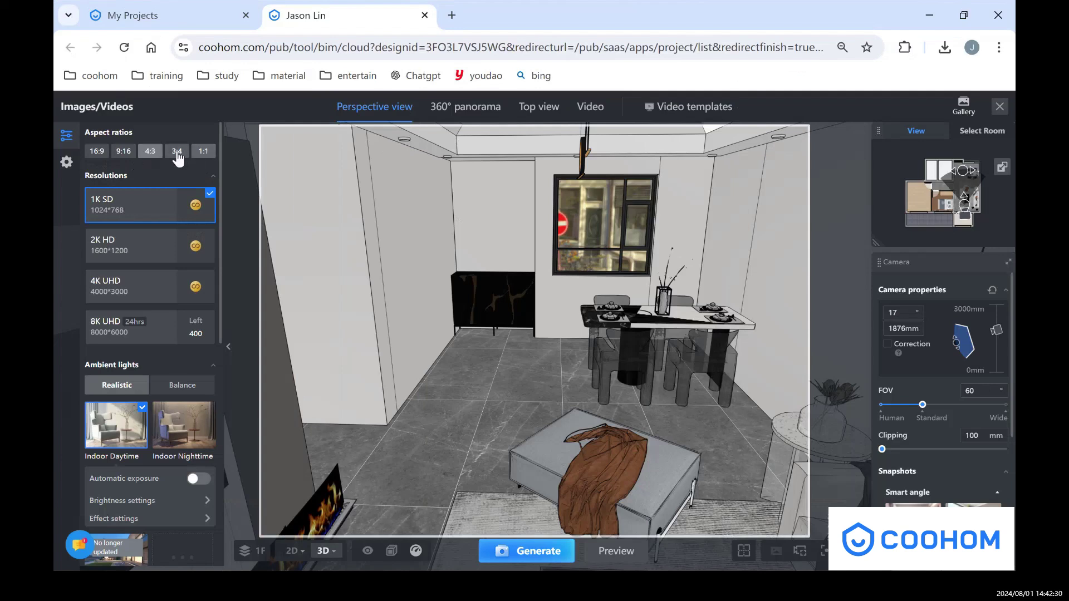
left_click(177, 155)
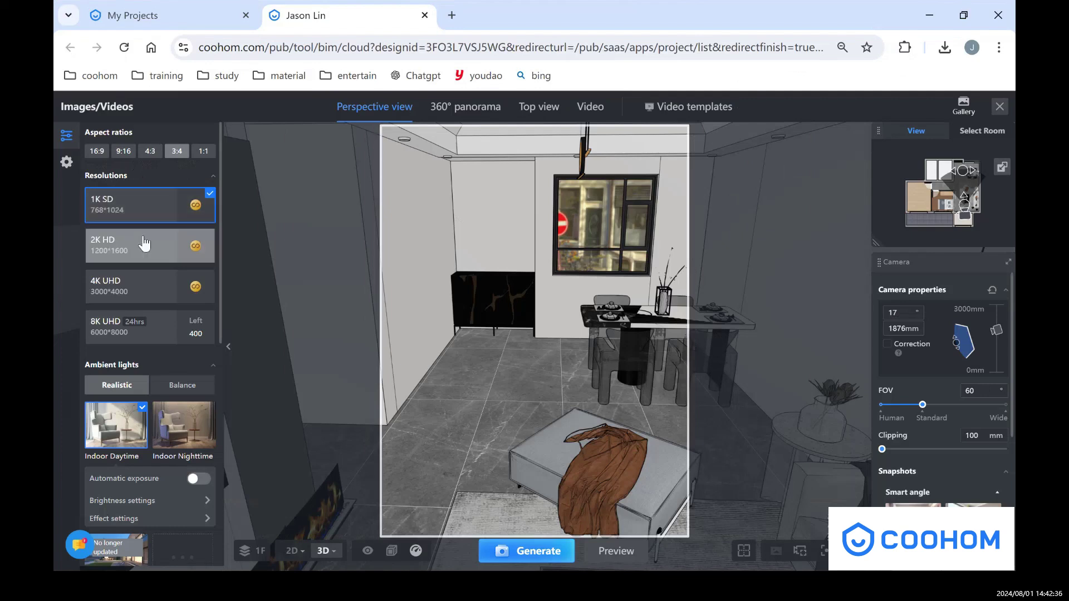
left_click(146, 285)
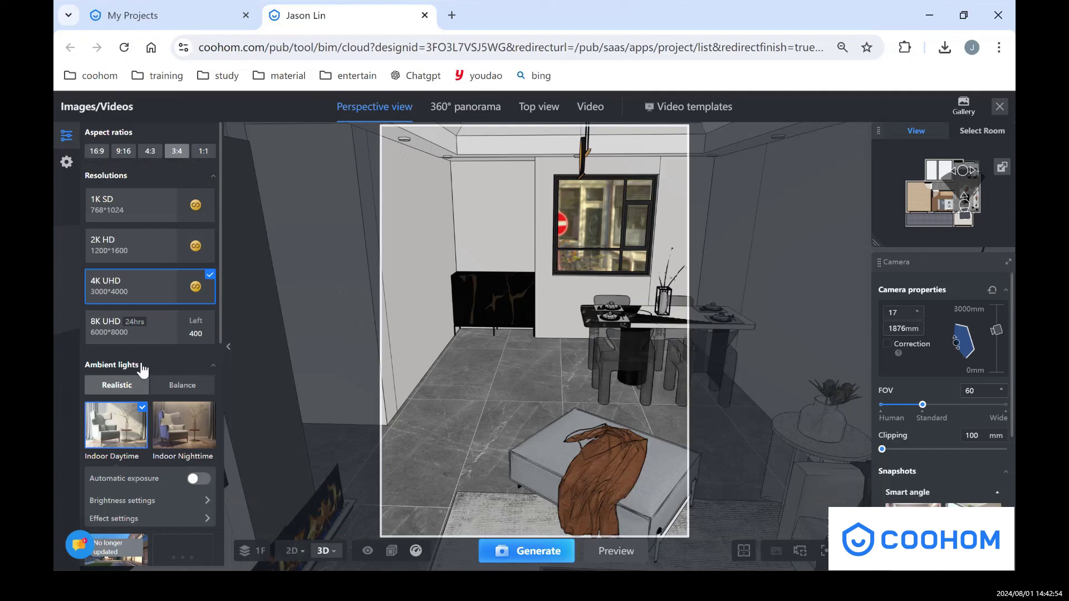
scroll(127, 401, "down", 2)
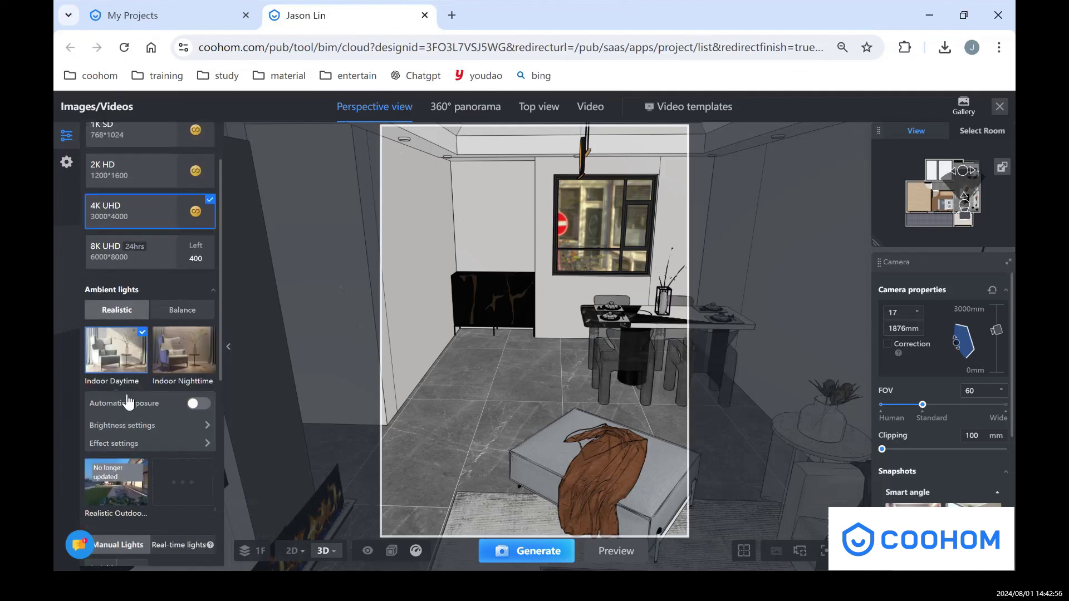
left_click(204, 432)
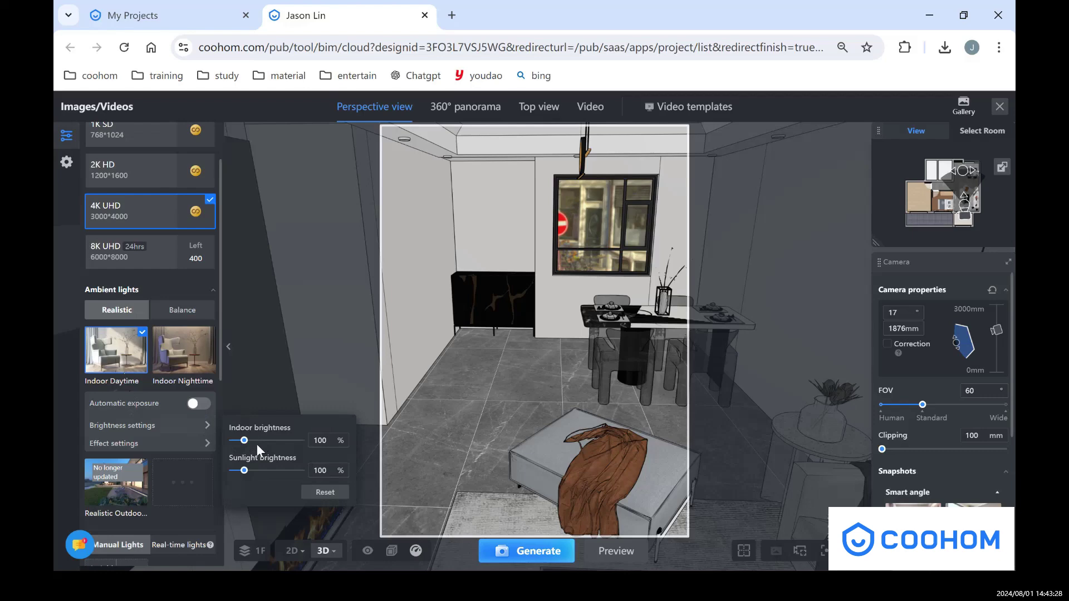
scroll(176, 462, "down", 1)
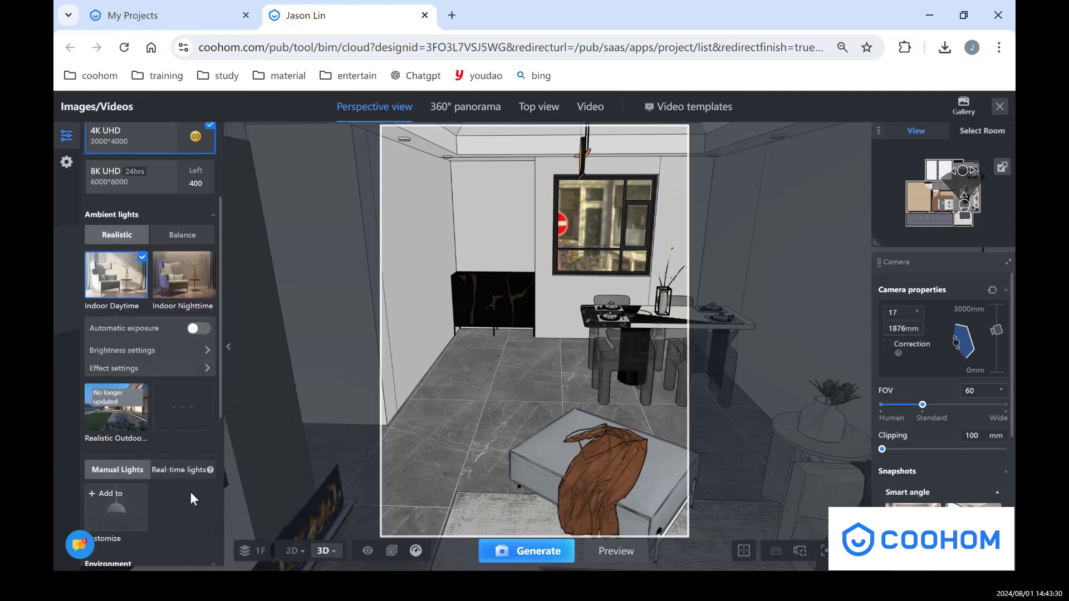
scroll(189, 492, "down", 1)
scroll(138, 452, "down", 1)
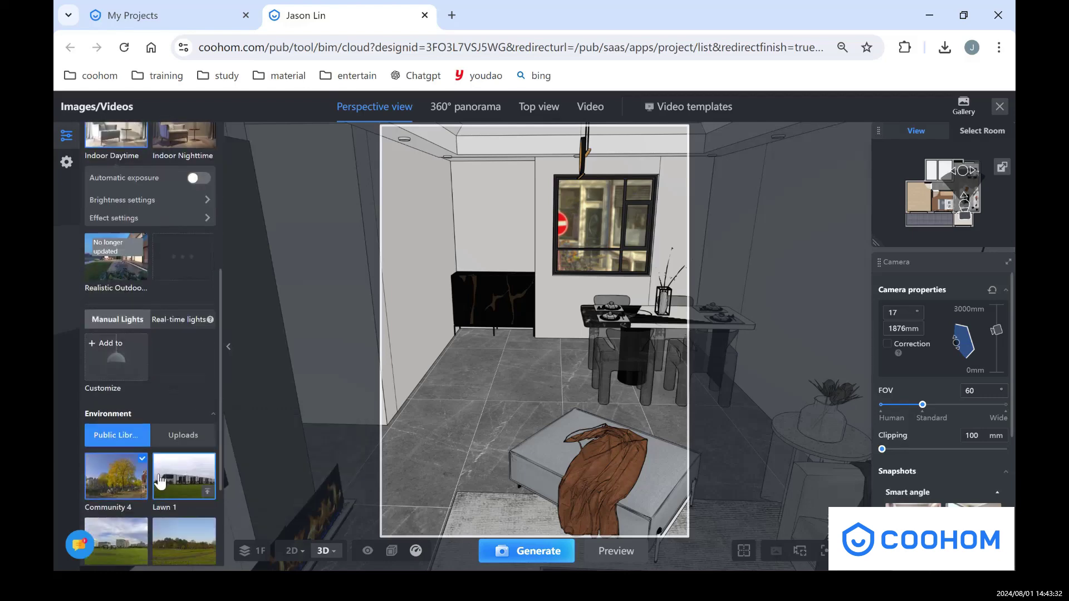
mouse_move(124, 473)
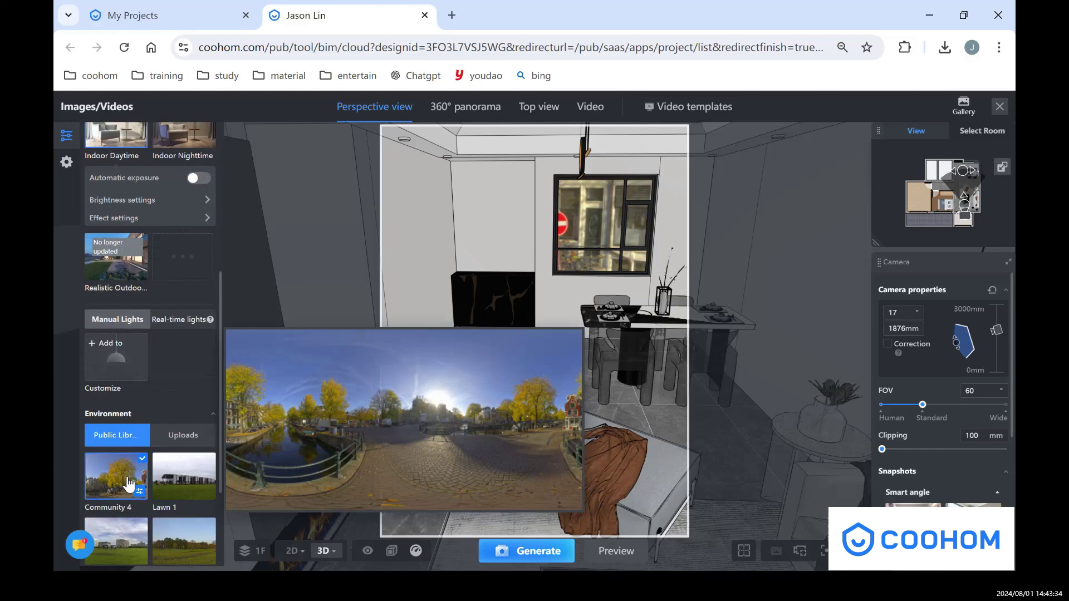
scroll(124, 445, "down", 2)
mouse_move(176, 336)
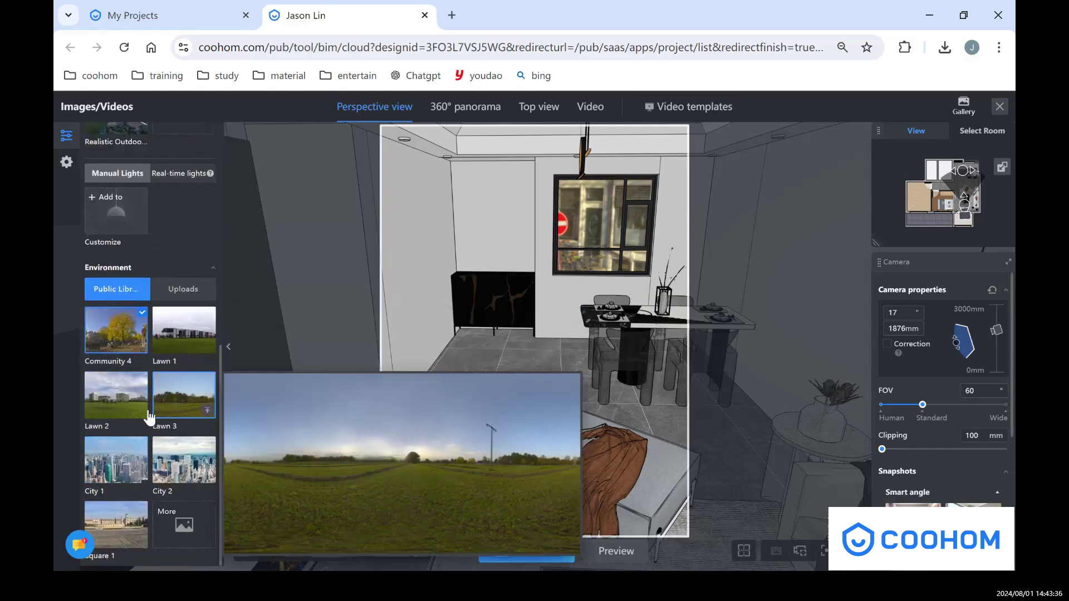
left_click(179, 294)
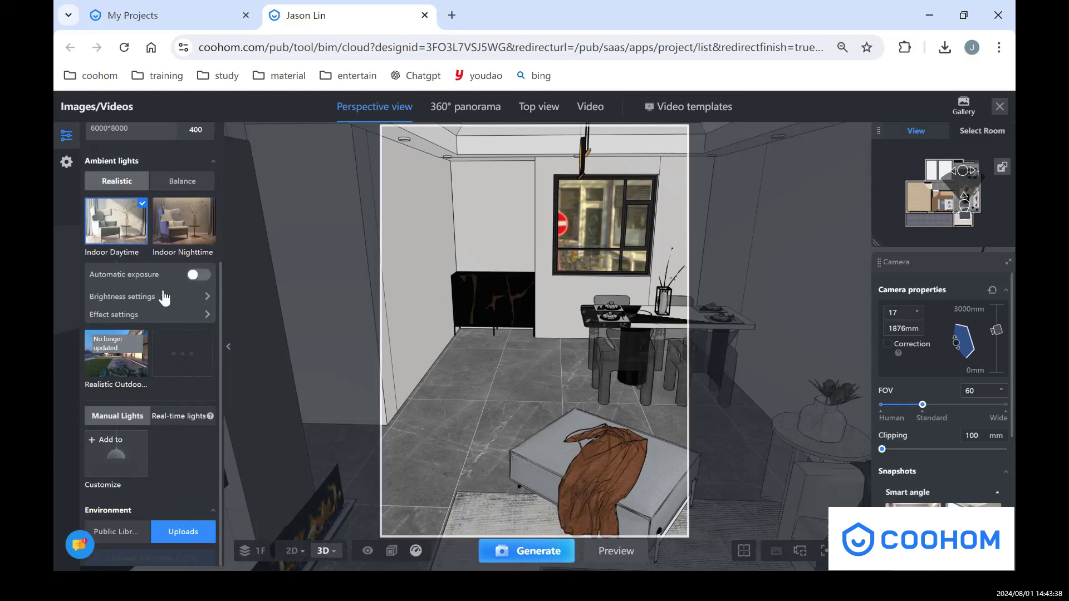
left_click(138, 538)
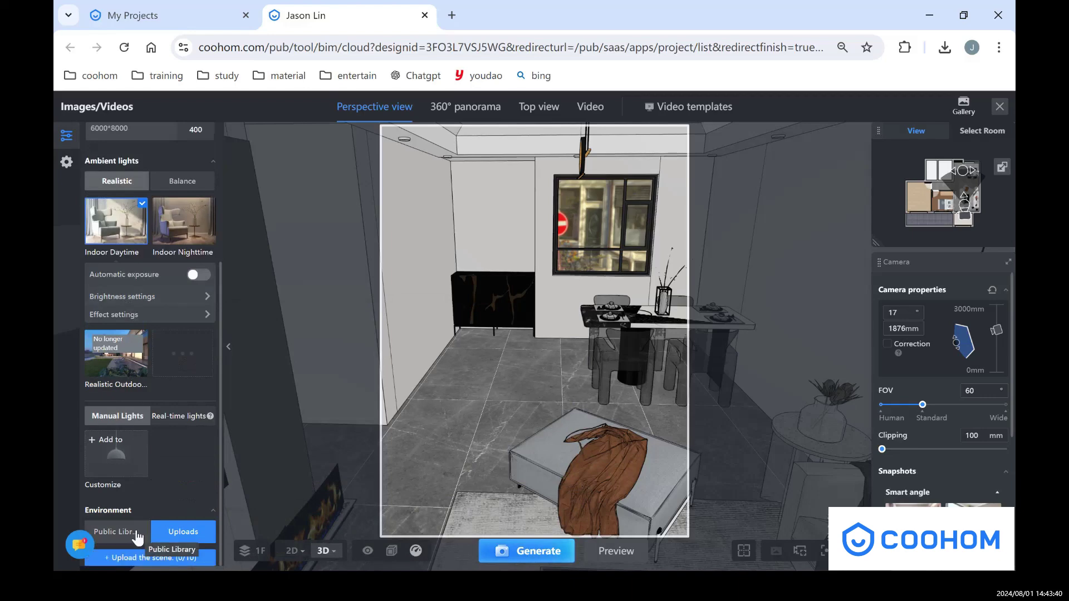
scroll(137, 536, "down", 3)
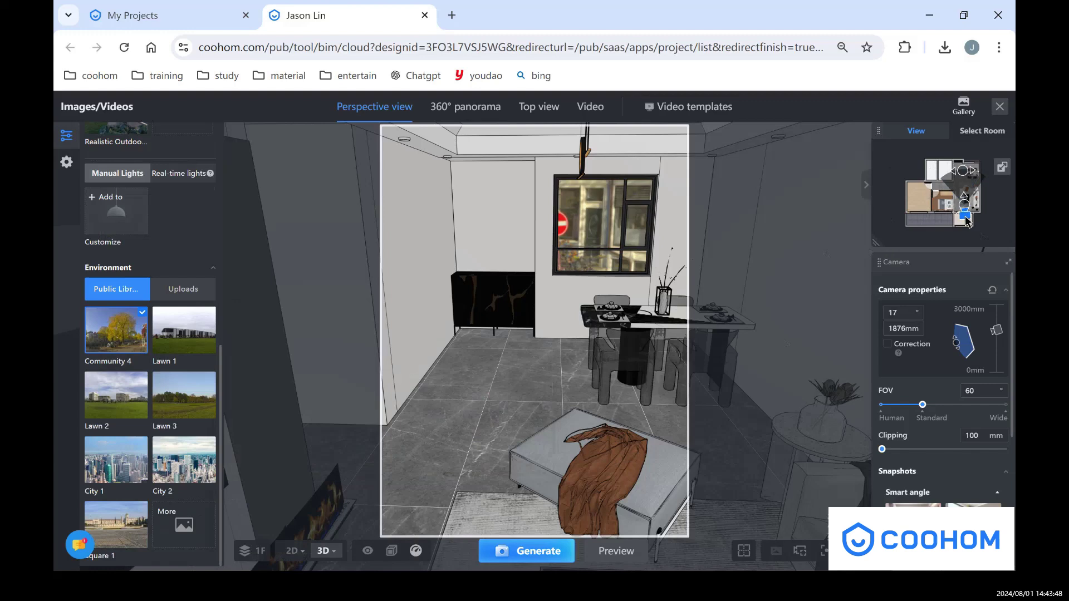
Try positioning the camera room by room in the minimap, then display all rooms again
left_click(969, 134)
left_click(964, 197)
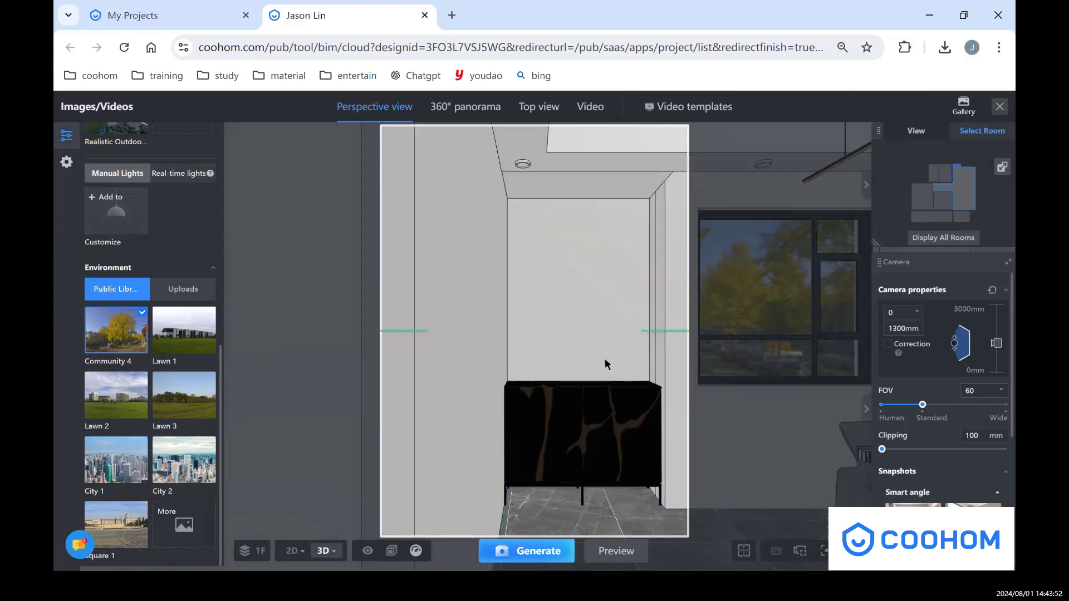
left_click(965, 240)
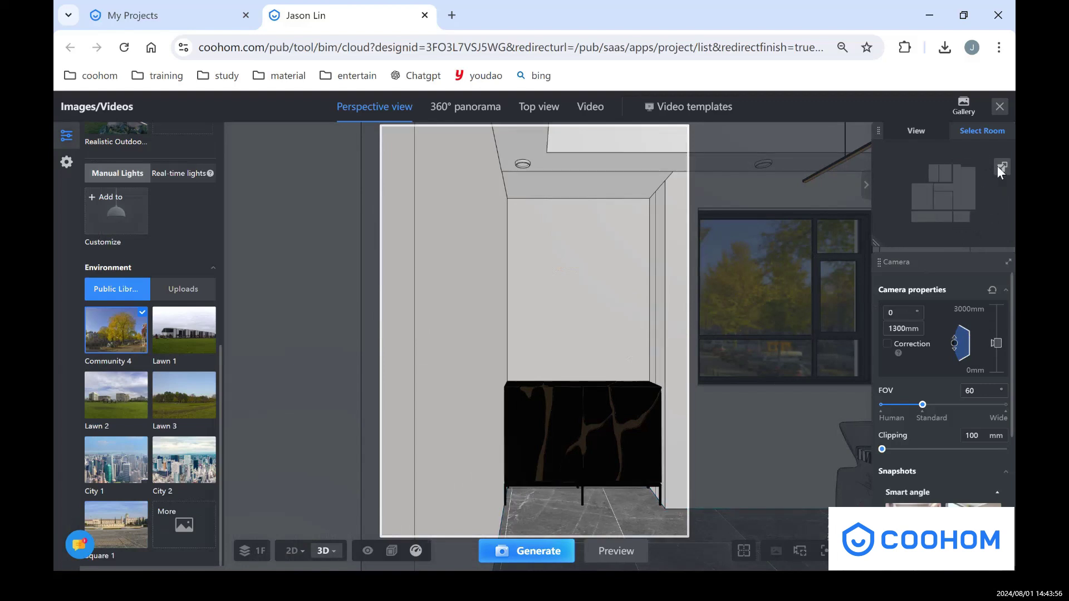
left_click(963, 181)
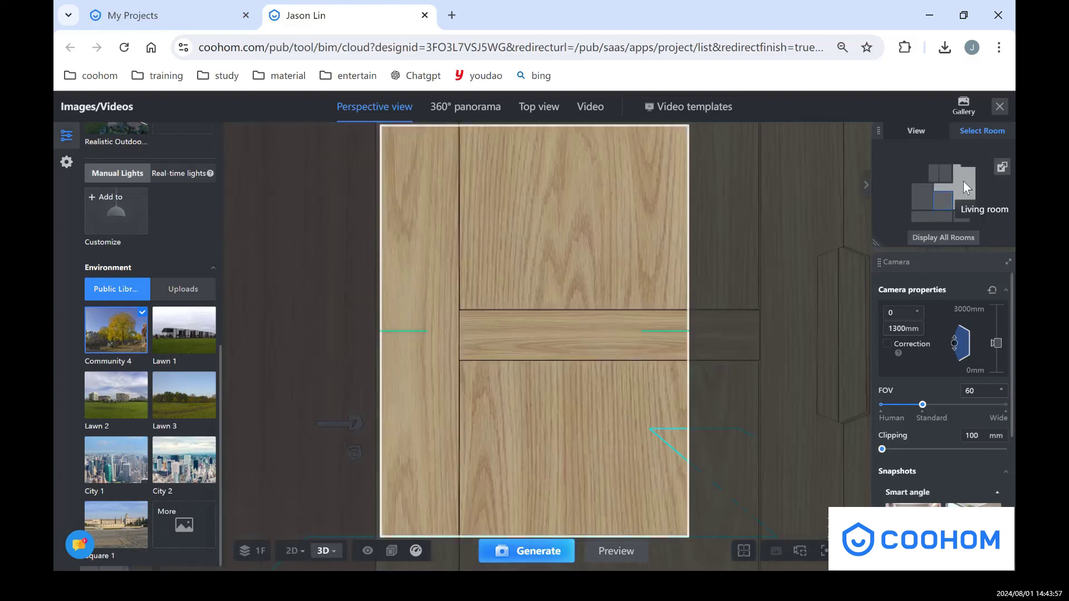
left_click(959, 239)
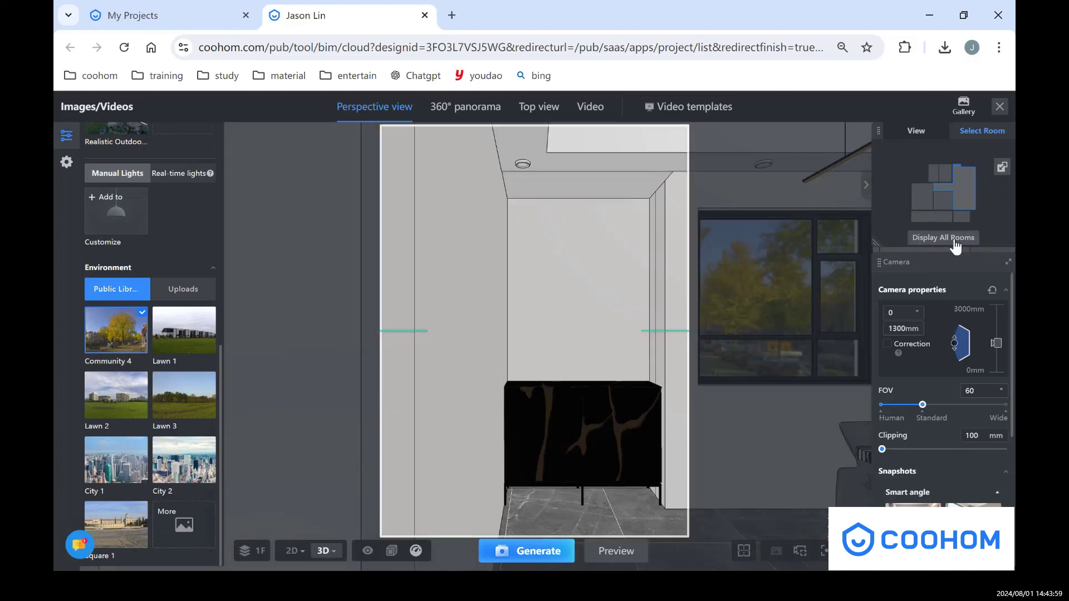
In the View panel, set the render frame to 16:9 landscape at 4K UHD (3840*2160)
left_click(916, 133)
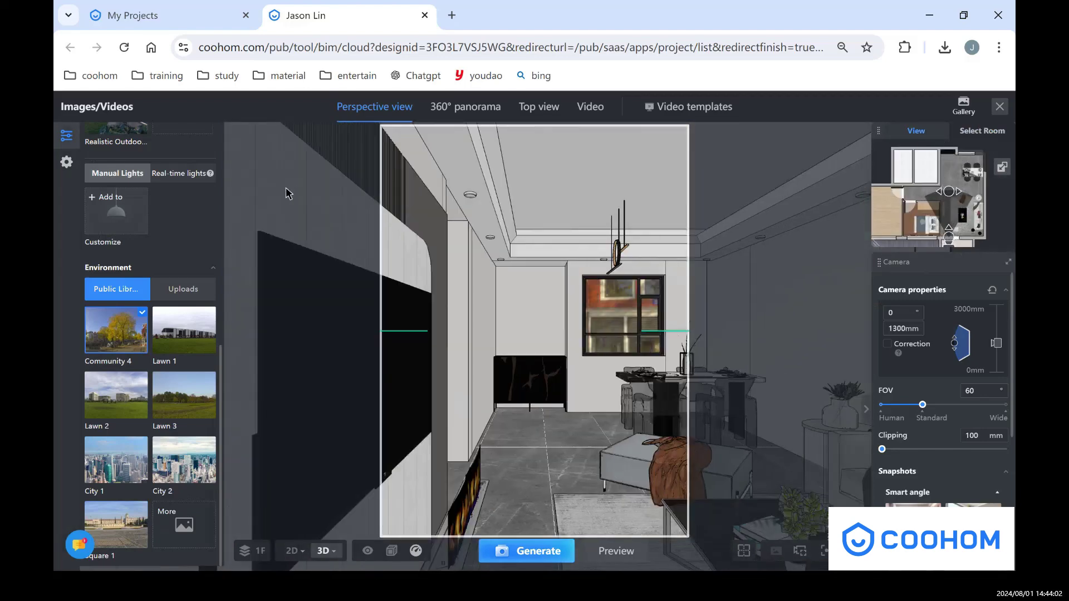
scroll(168, 208, "up", 10)
left_click(101, 154)
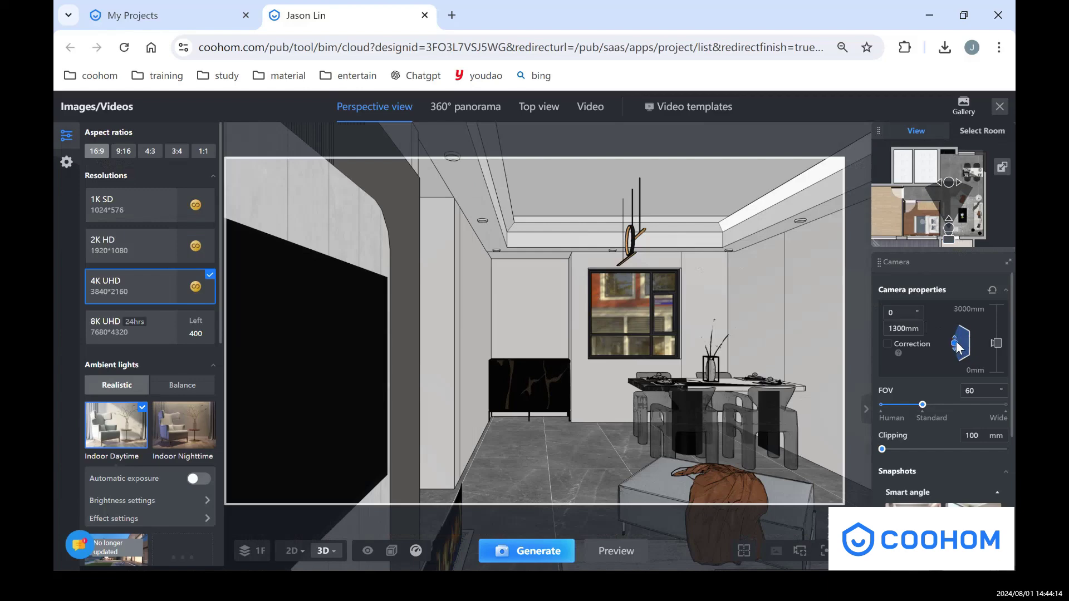
Narrow the field of view to 61 and shift the camera toward the TV wall and fireplace
mouse_move(957, 346)
left_mouse_down()
mouse_move(957, 356)
mouse_move(956, 345)
left_mouse_up()
mouse_move(923, 409)
left_mouse_down()
mouse_move(885, 409)
mouse_move(937, 409)
mouse_move(941, 421)
mouse_move(926, 422)
left_mouse_up()
key("d")
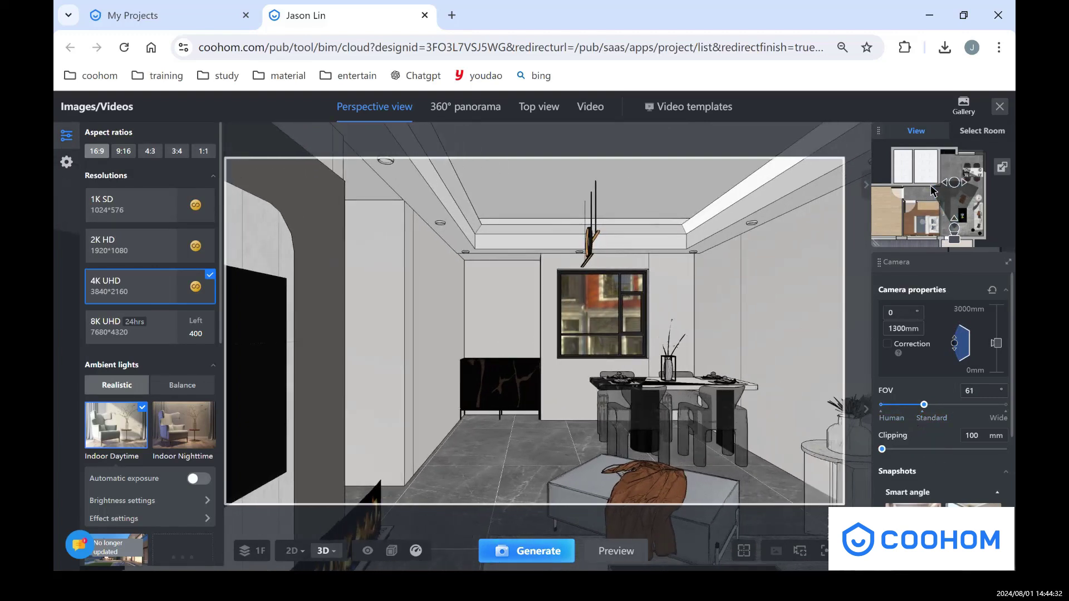
mouse_move(954, 238)
left_mouse_down()
mouse_move(959, 254)
mouse_move(994, 234)
mouse_move(949, 230)
left_mouse_up()
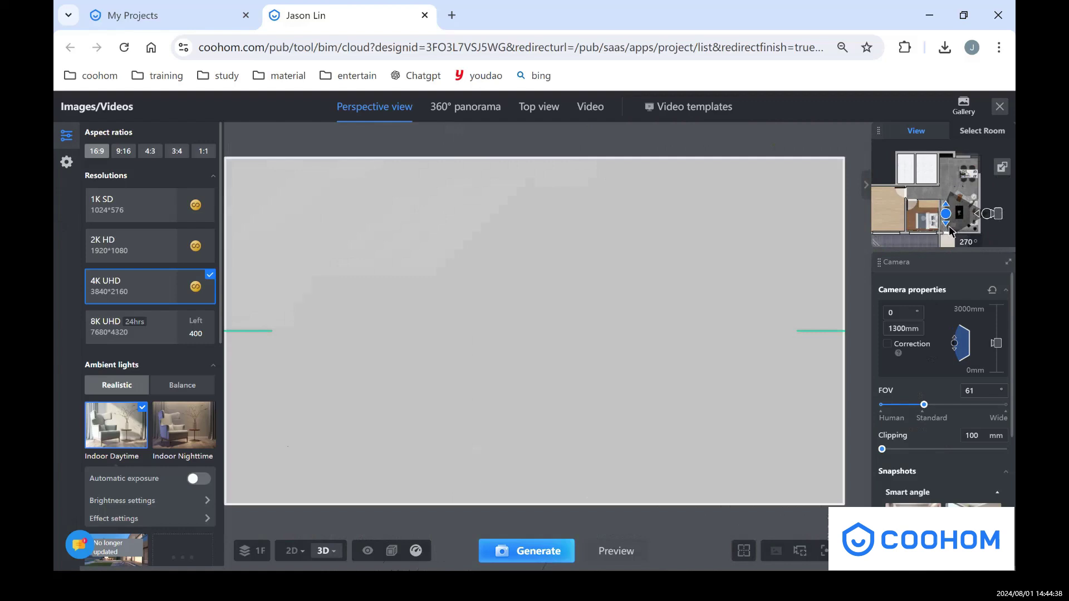
Raise camera clipping to 1396 mm to cut away the near walls
left_click(889, 449)
left_click_drag(891, 452, 901, 454)
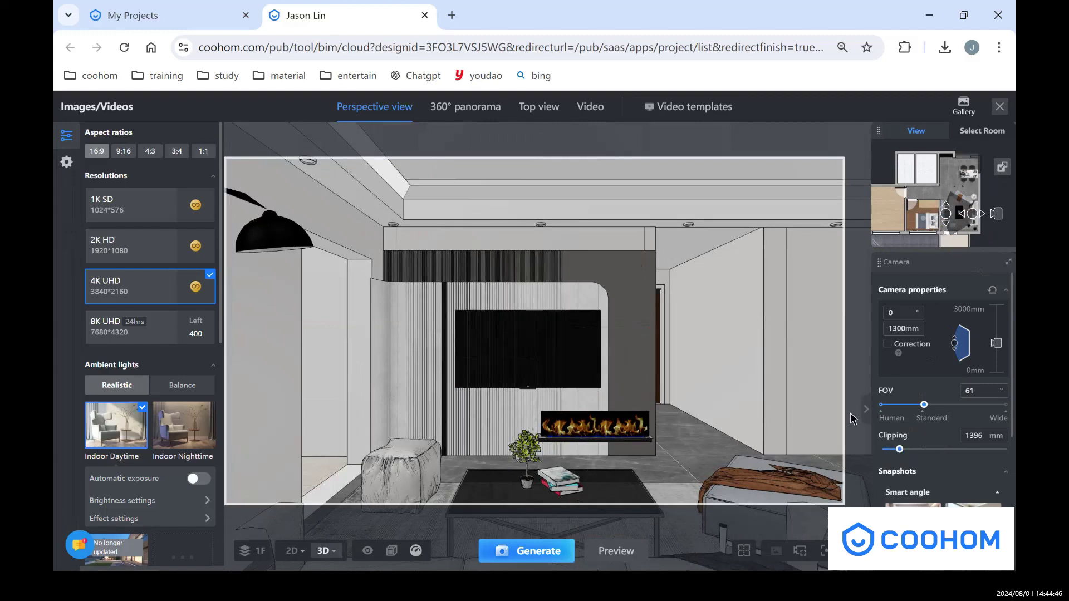
scroll(920, 434, "down", 3)
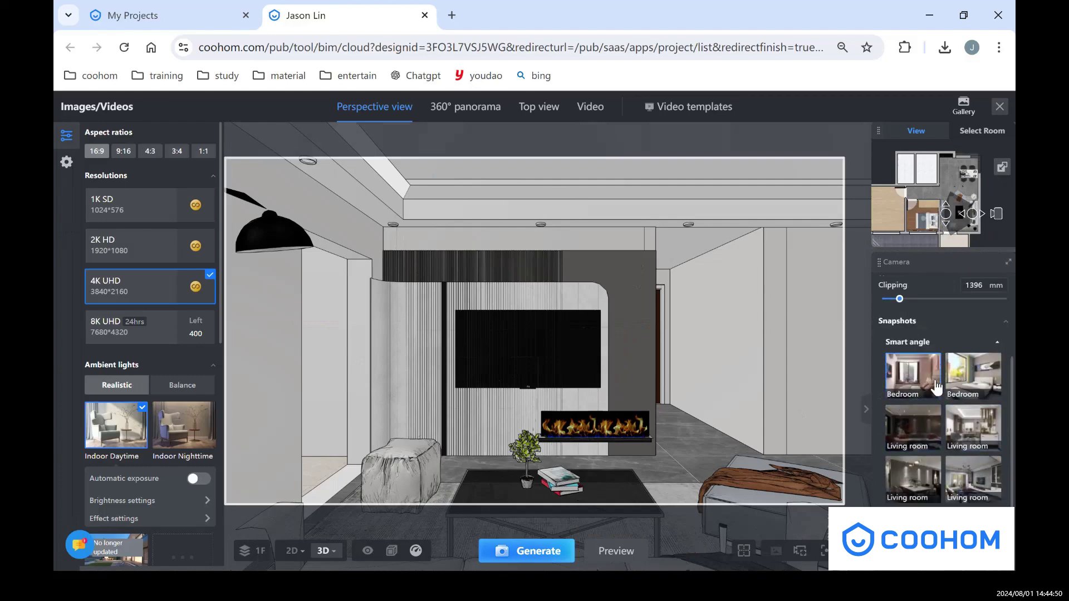
Try the two Bedroom Smart angle presets and several Living room presets, including the TV-wall view
left_click(937, 386)
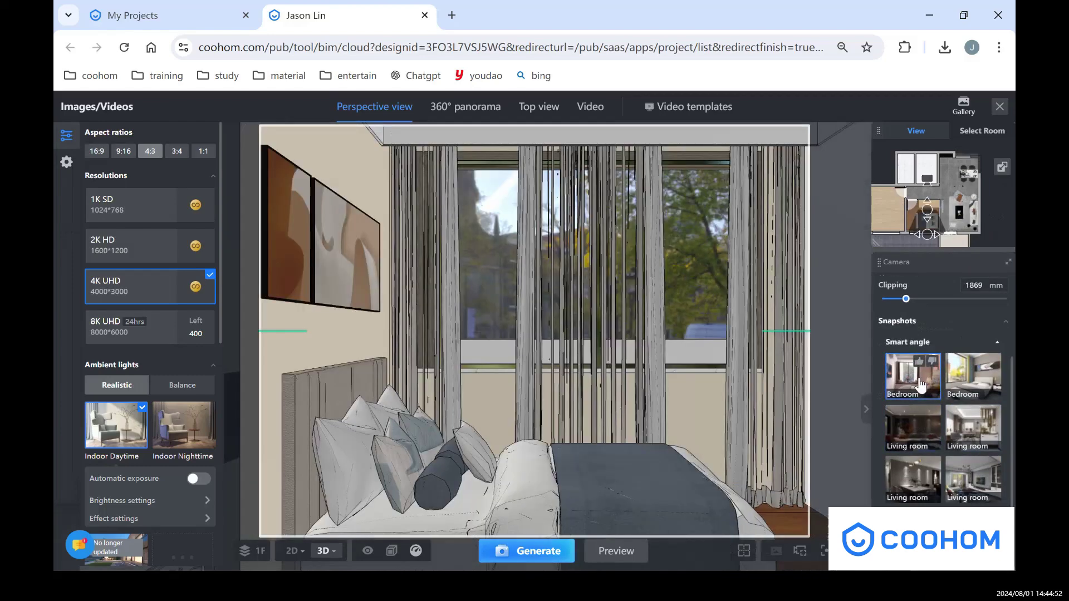
left_click(951, 389)
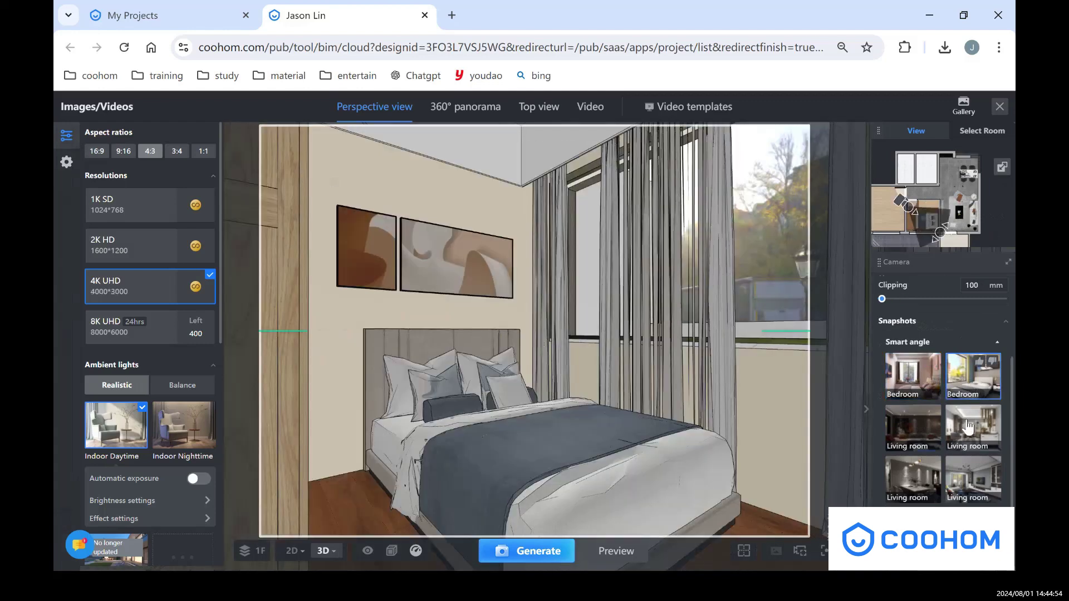
left_click(919, 440)
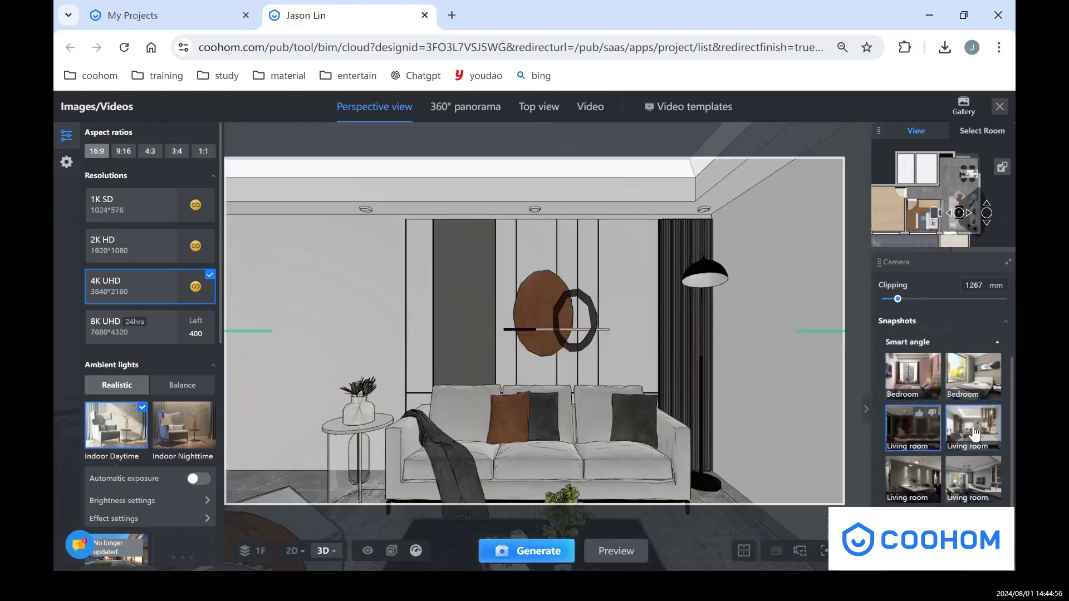
left_click(974, 433)
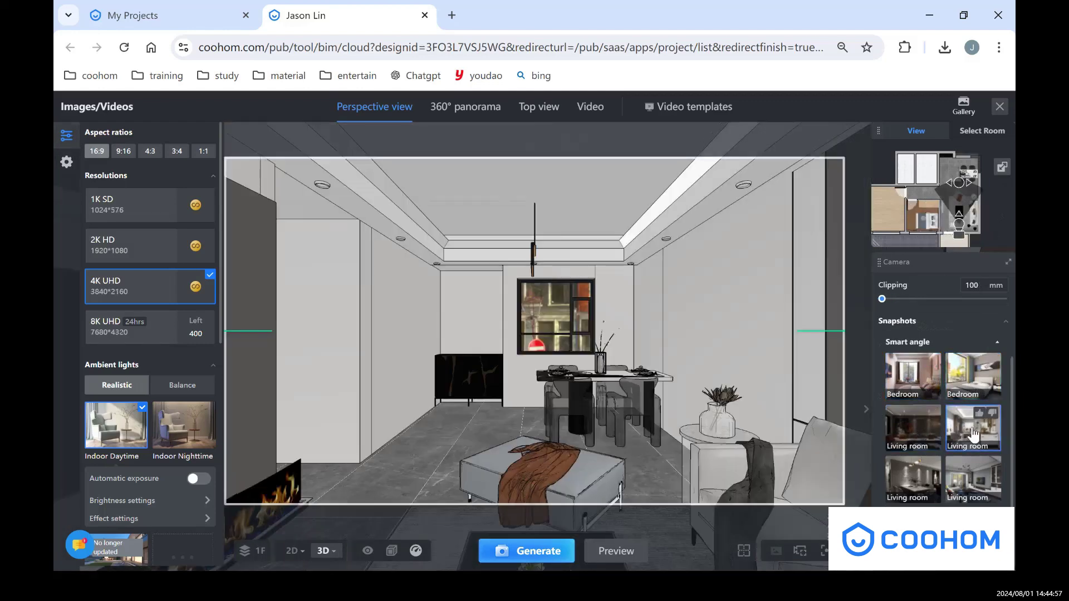
left_click(917, 480)
left_click(969, 483)
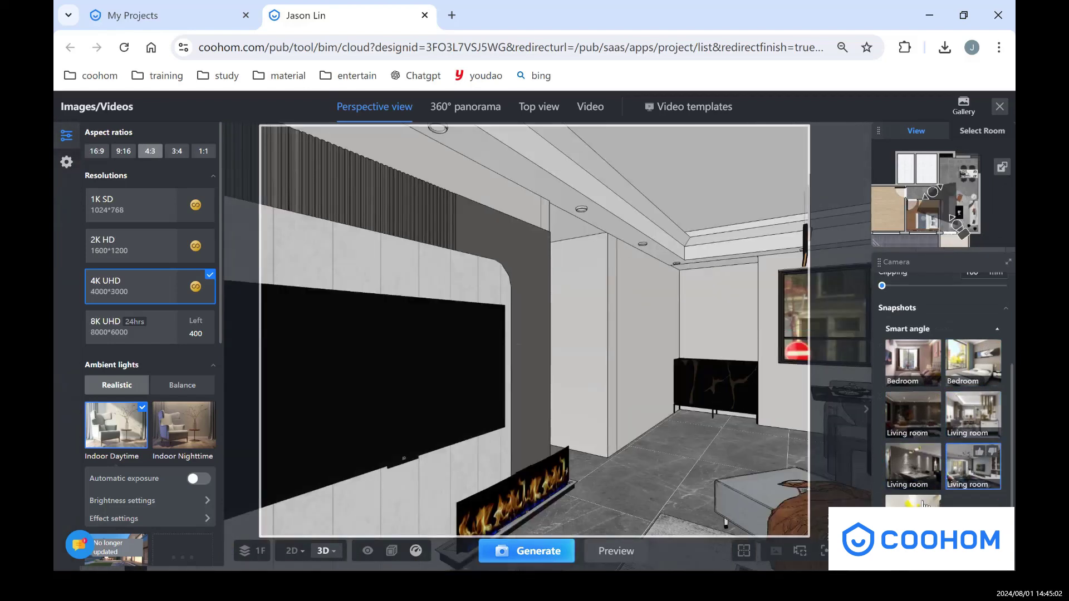
Compare the dining-table and TV-wall living-room angles, settling on the 16:9 view toward the dining area
scroll(947, 424, "down", 2)
left_click(914, 462)
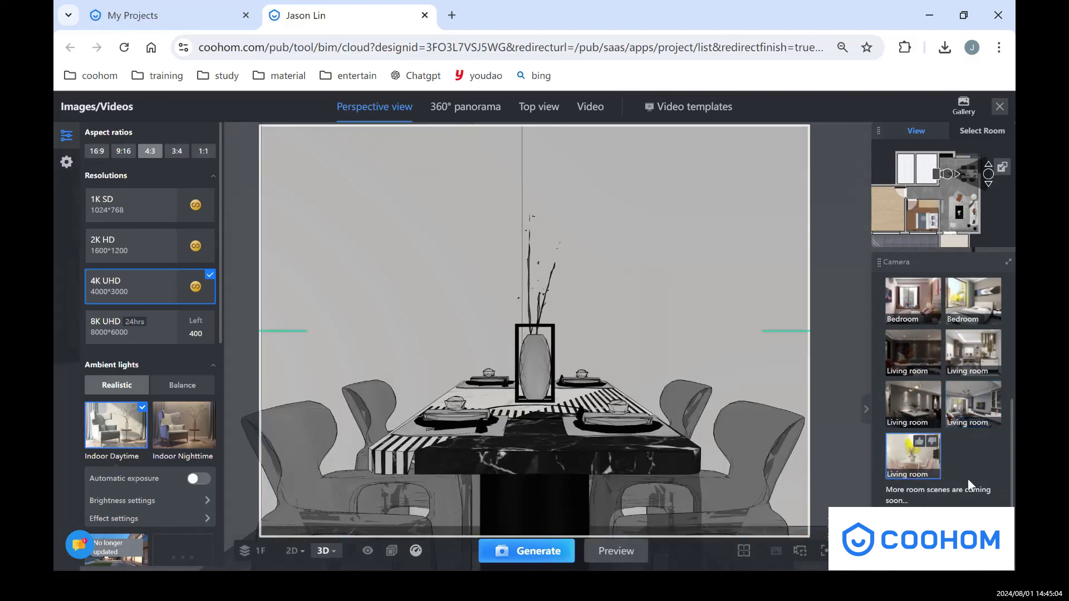
left_click(970, 422)
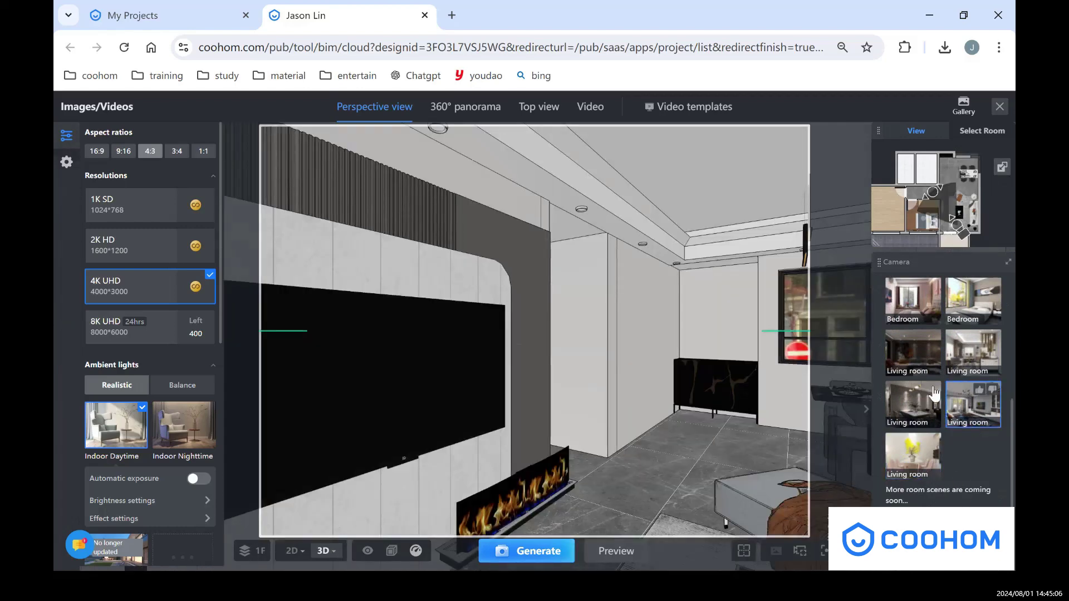
left_click(961, 367)
scroll(679, 429, "down", 5)
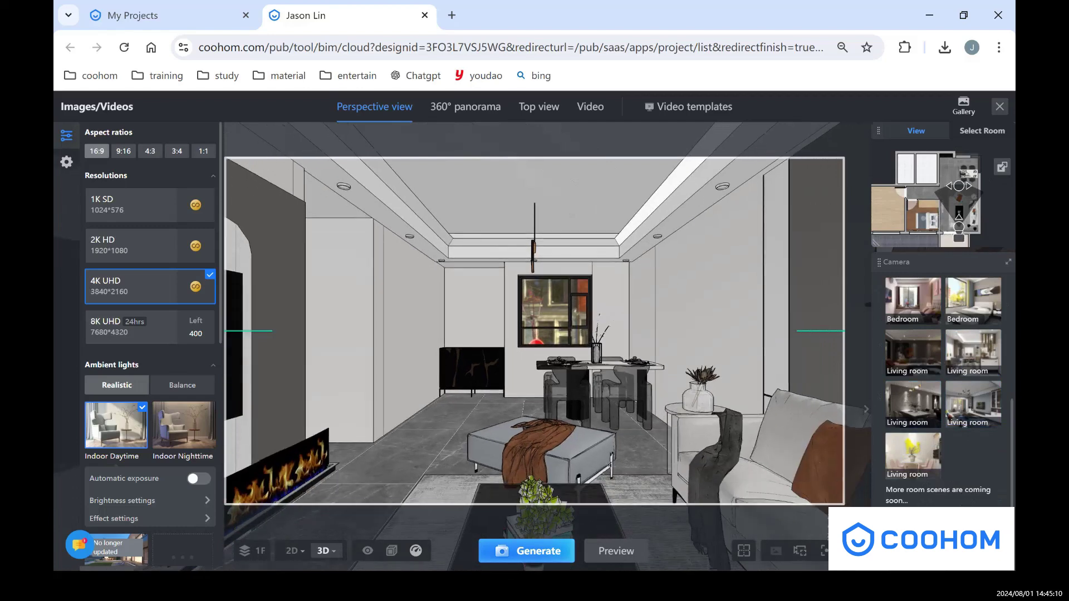
Nudge the living-room camera in the minimap so the TV wall and fireplace line the frame's left edge
scroll(941, 379, "down", 1)
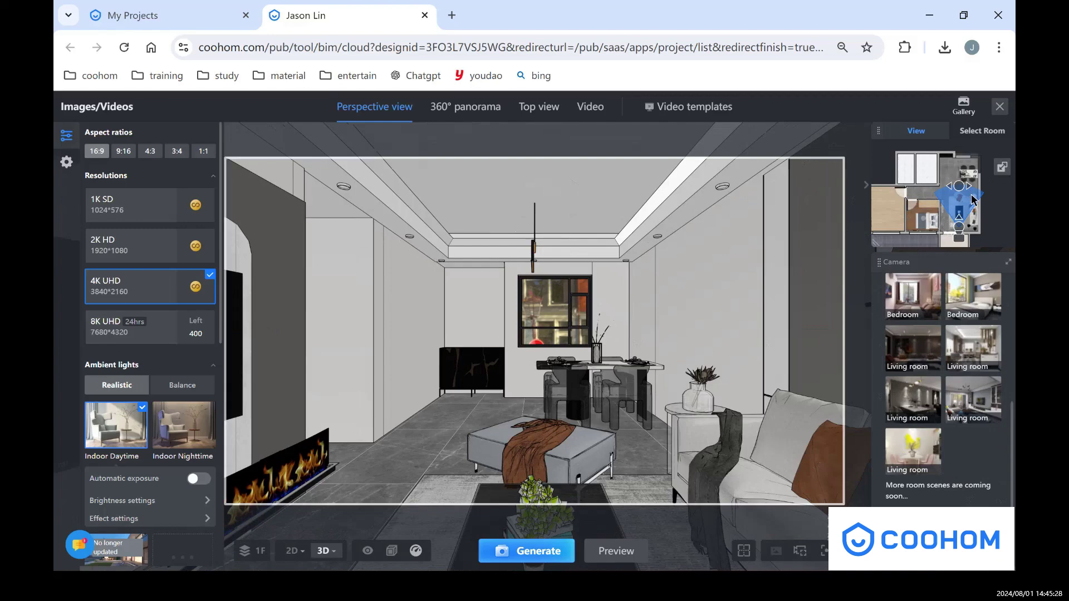
scroll(972, 200, "down", 1)
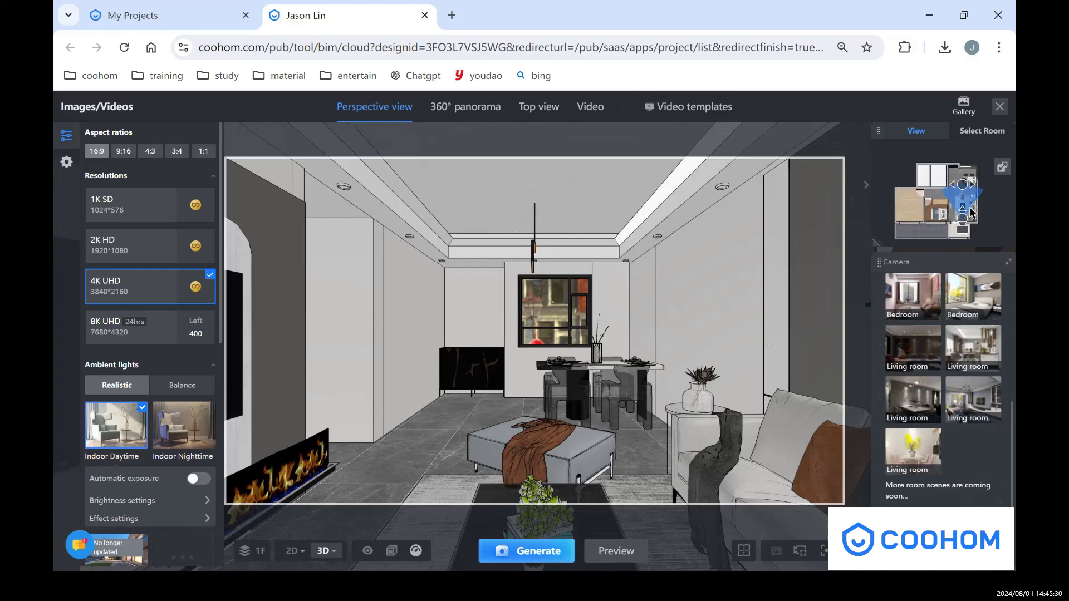
left_click_drag(950, 237, 955, 231)
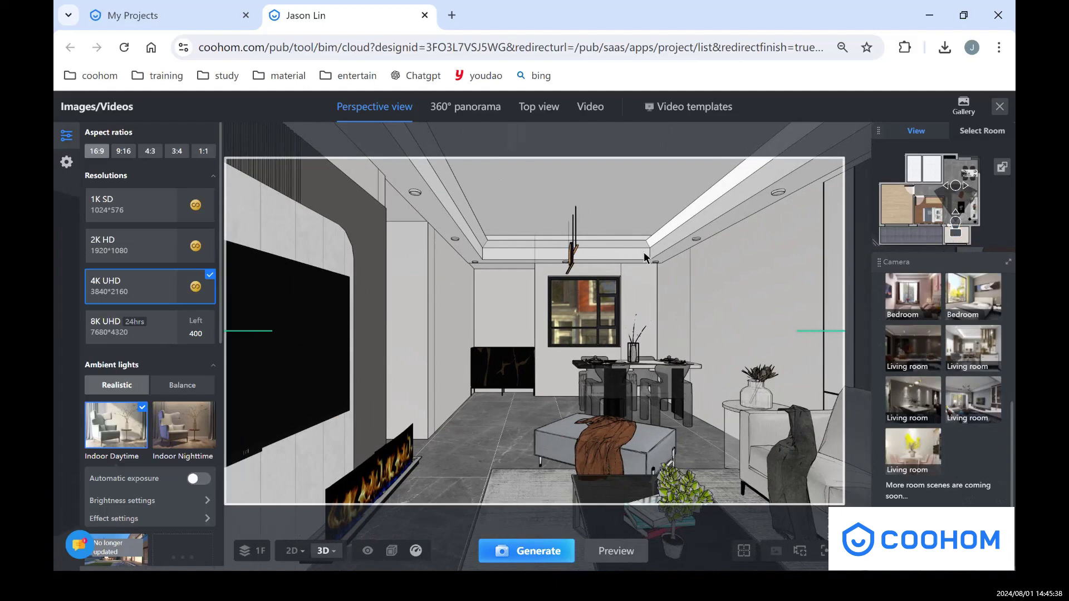
In the 2D plan, place the camera mid-living-room and raise clipping to 905 mm
key("1")
scroll(607, 312, "down", 3)
scroll(592, 373, "up", 5)
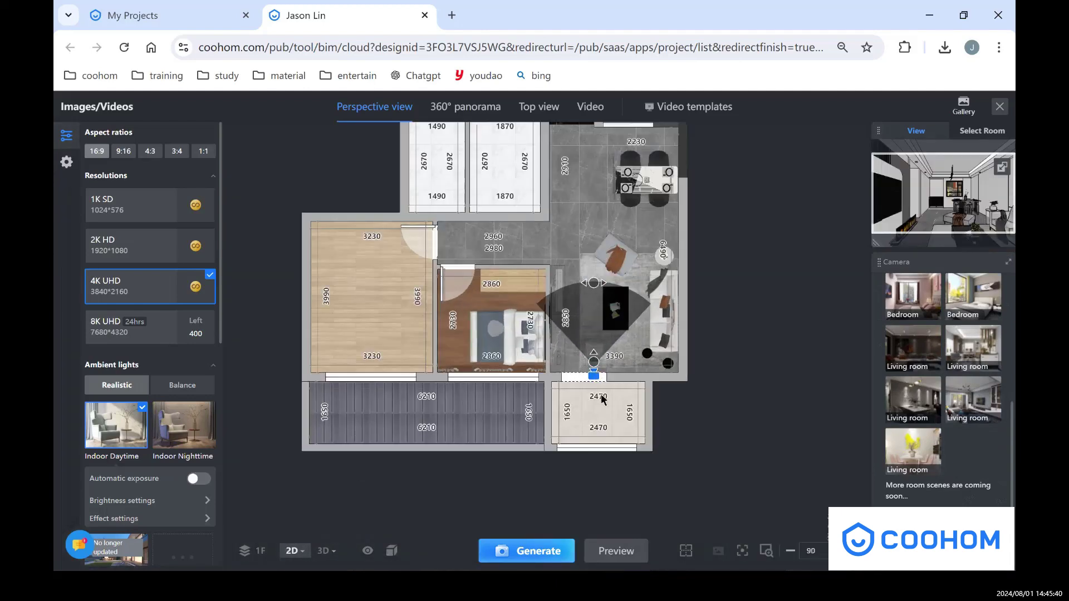
left_click_drag(602, 399, 612, 423)
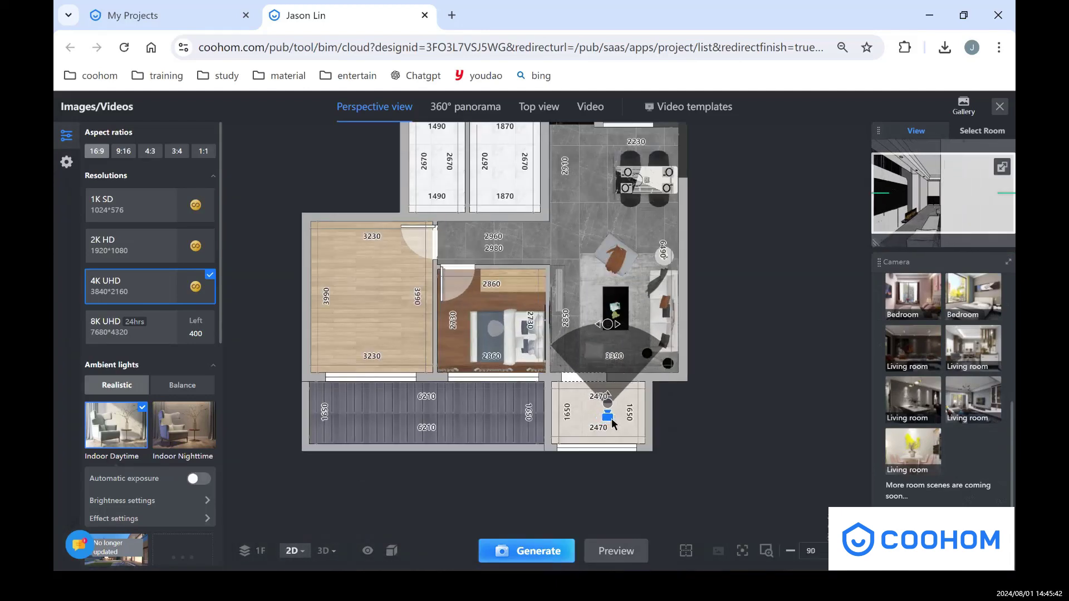
scroll(610, 422, "up", 1)
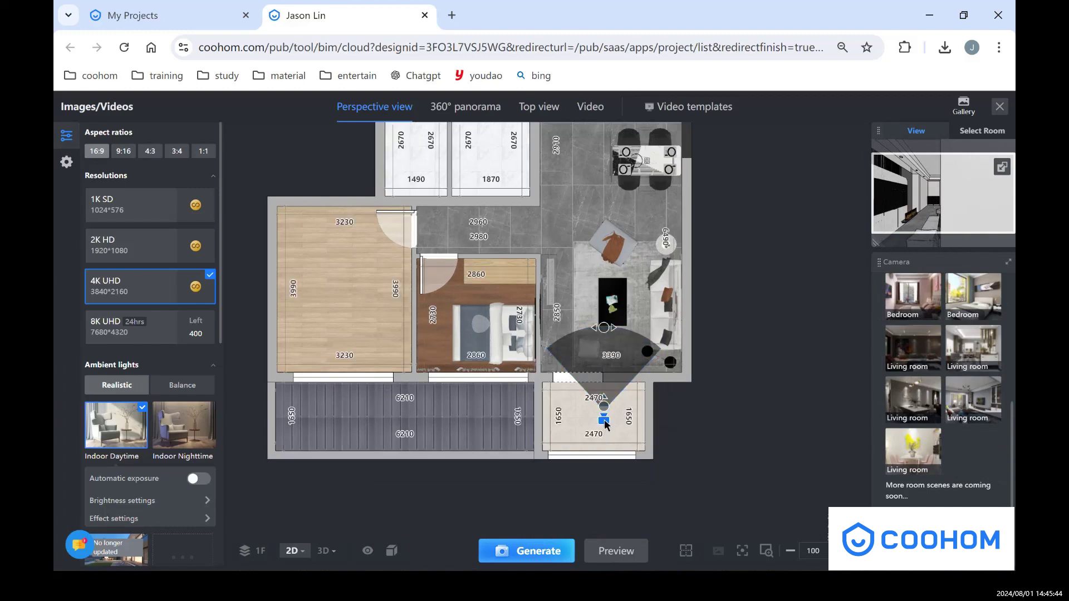
left_click_drag(605, 420, 606, 416)
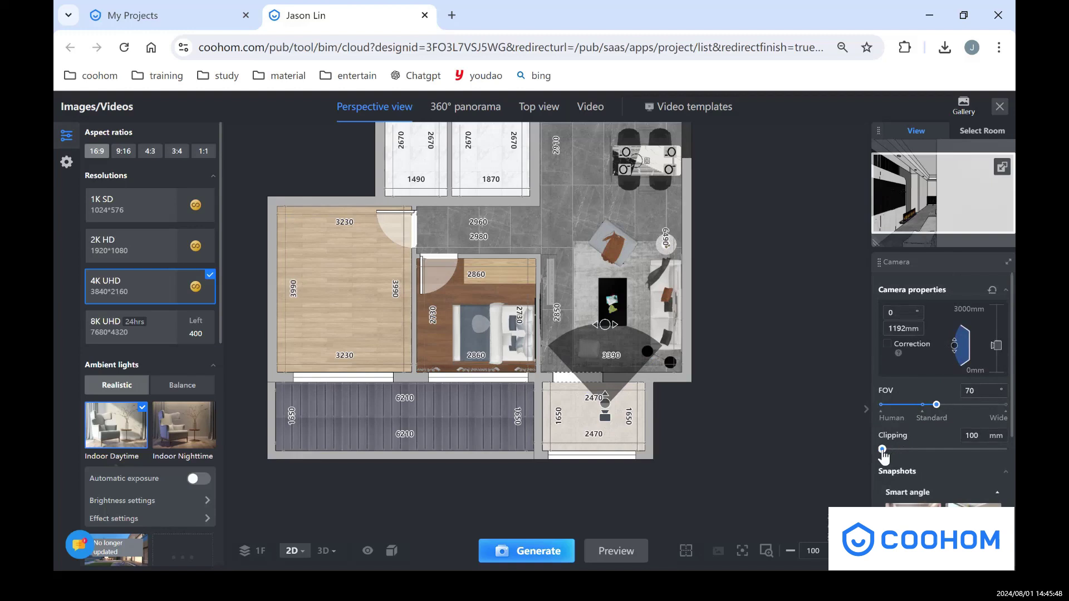
left_click_drag(883, 450, 892, 449)
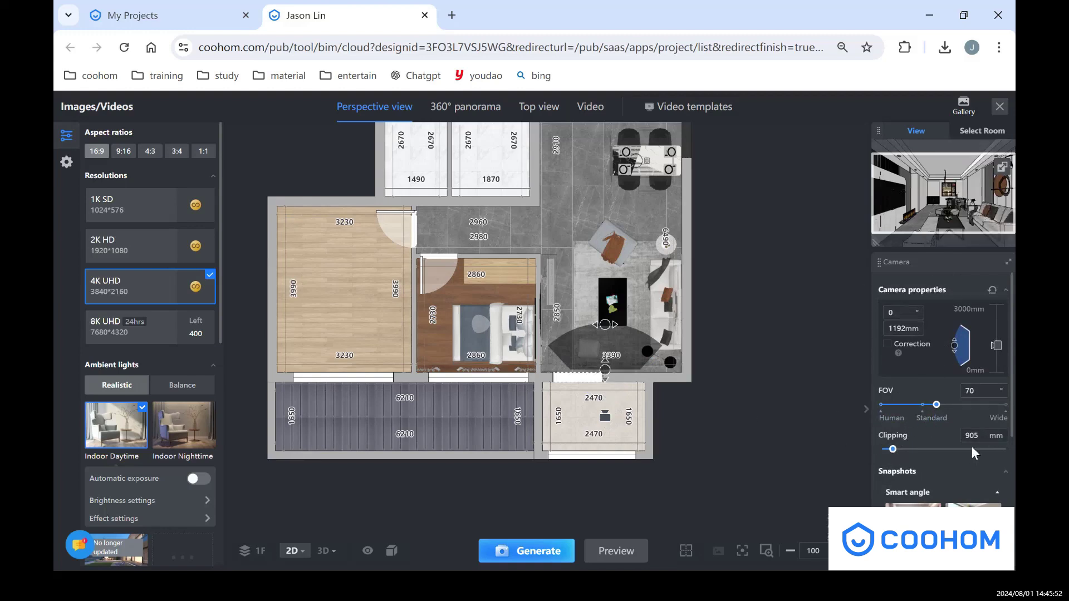
Save the camera angle with Ctrl+D and apply the saved angle in the 3D view
scroll(972, 446, "down", 5)
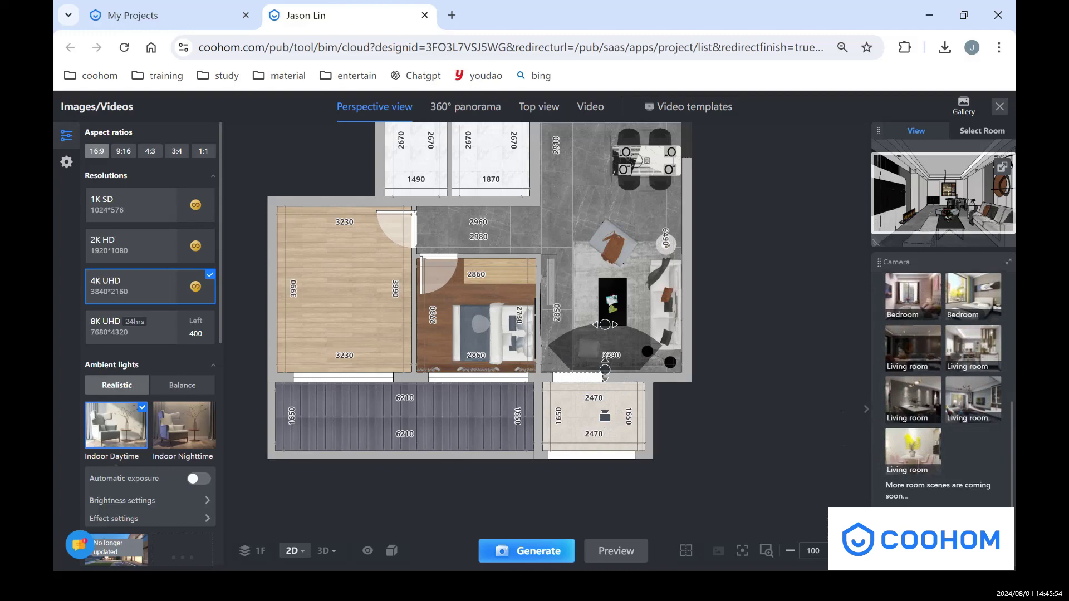
key("ctrl+d")
scroll(961, 489, "down", 2)
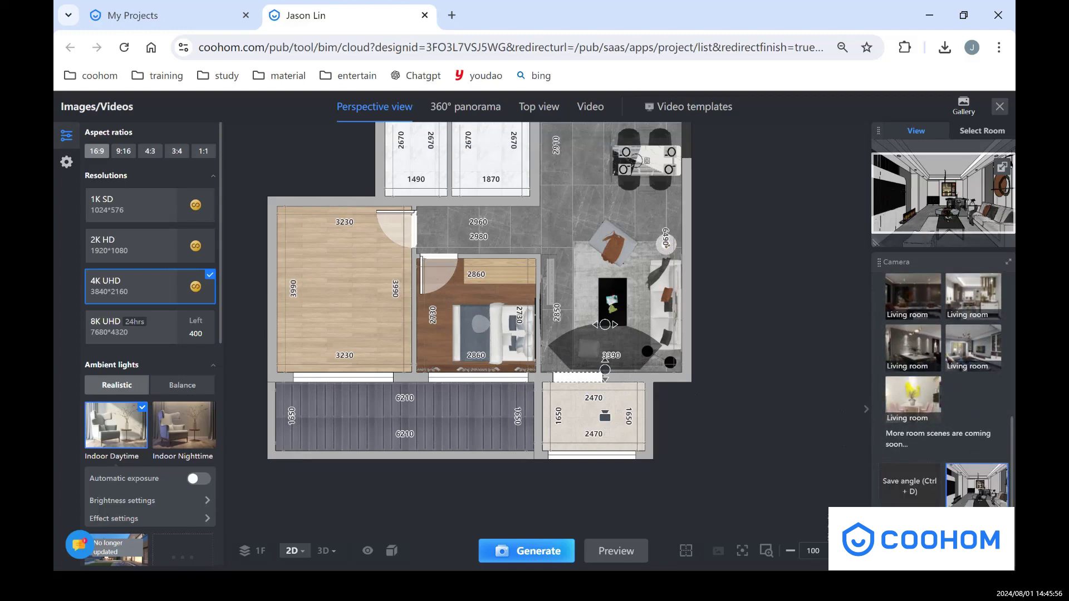
left_click(972, 499)
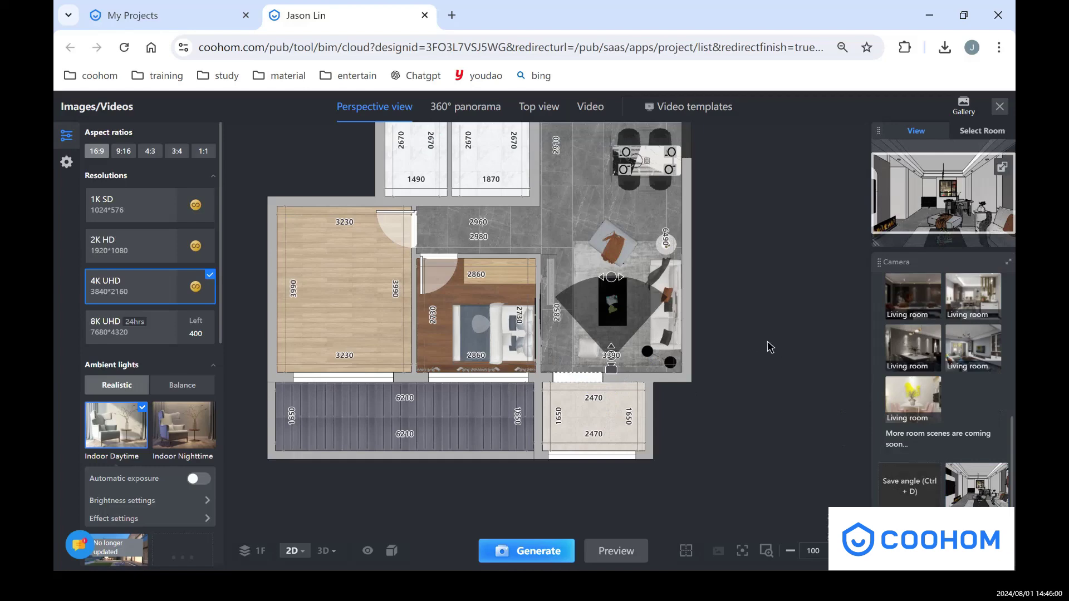
key("3")
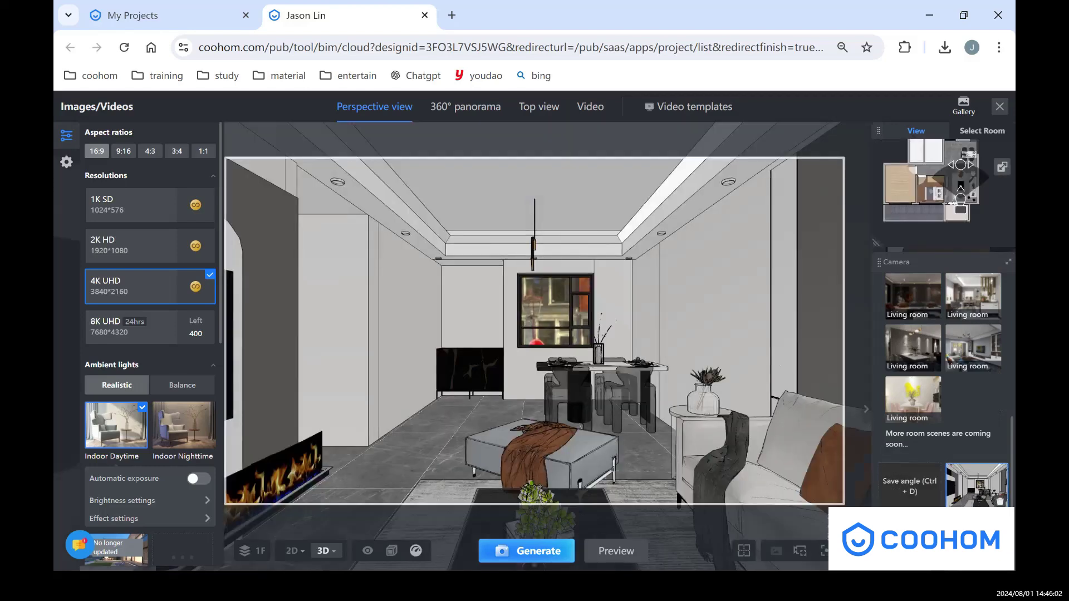
left_click(967, 501)
left_click(968, 498)
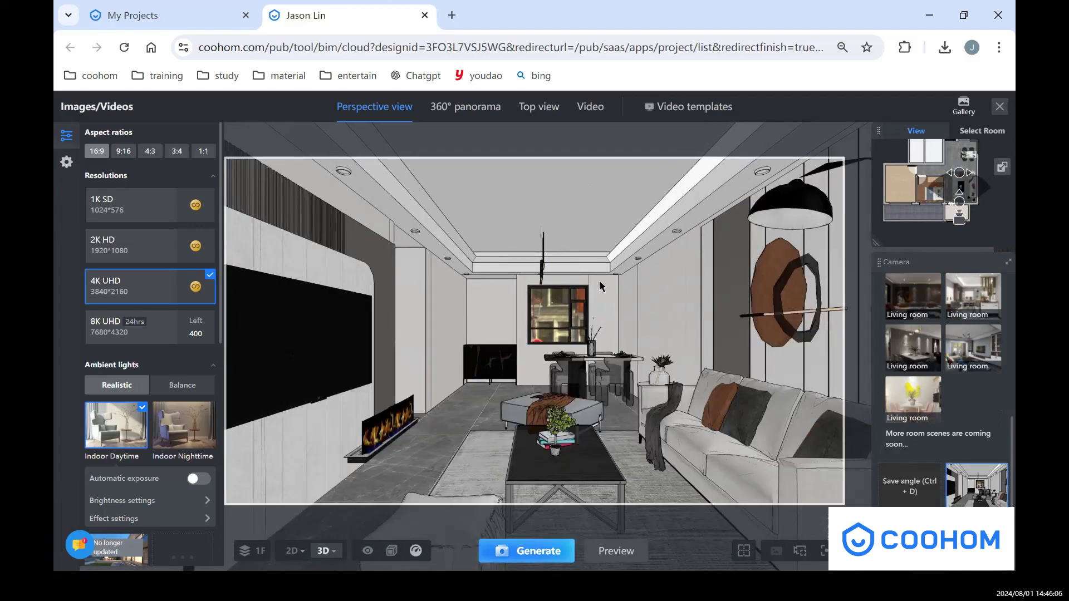
Generate the standard 4K UHD living-room render, check its Gallery progress, then open 360° panorama settings
left_click(543, 554)
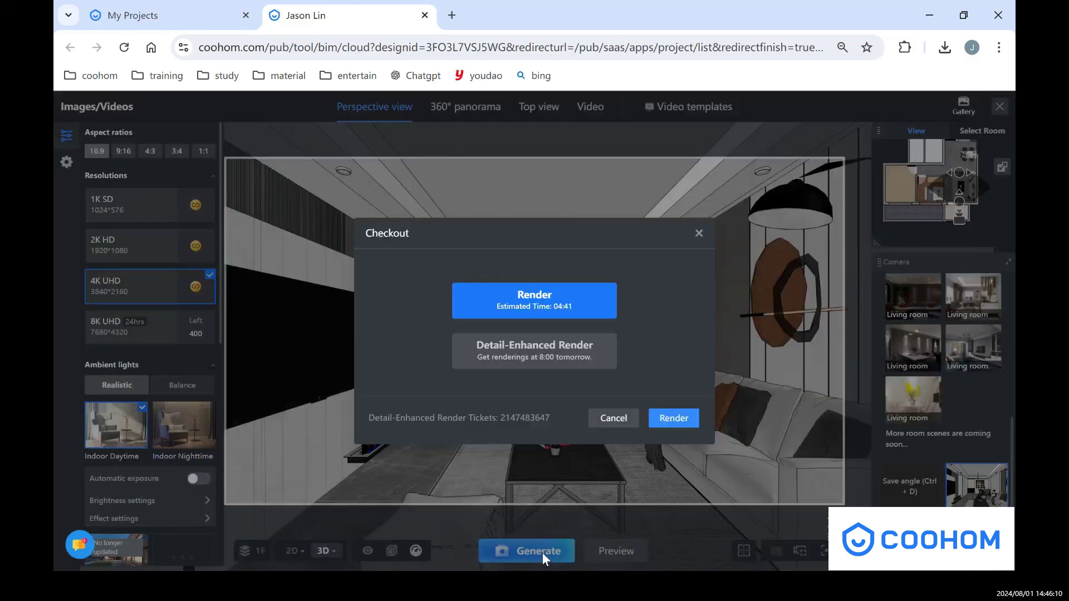
left_click(679, 426)
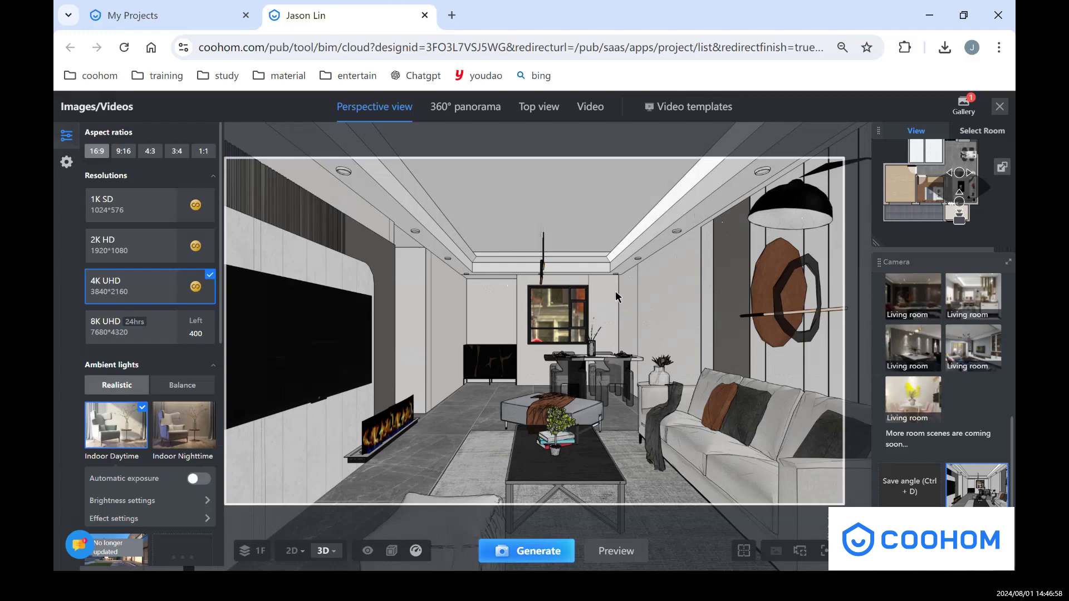
left_click(965, 113)
mouse_move(287, 207)
left_click(483, 111)
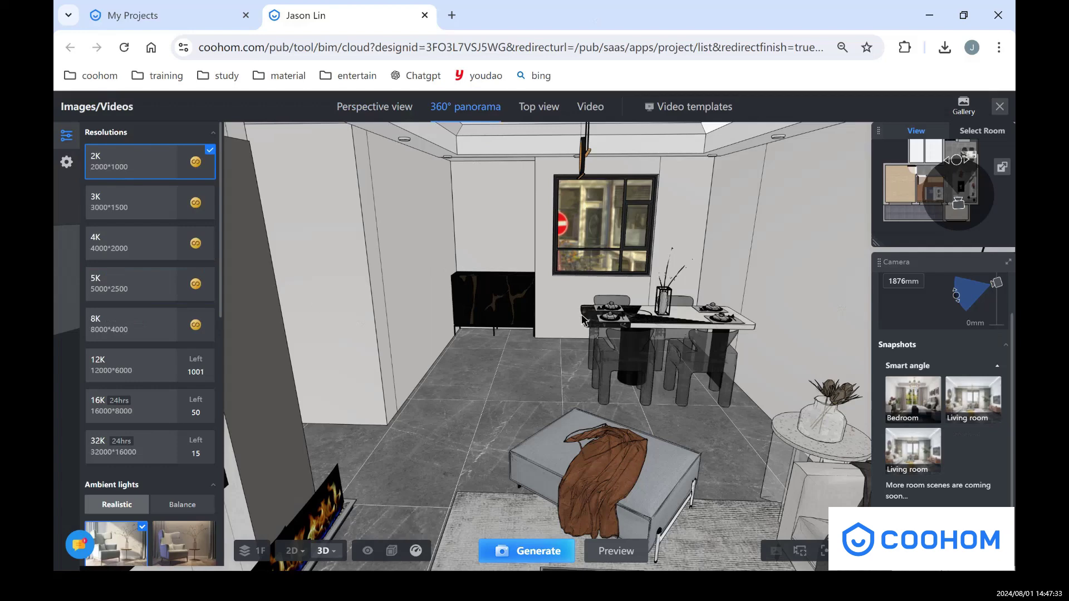
Expand the Camera properties panel in the right-hand settings
scroll(151, 371, "down", 5)
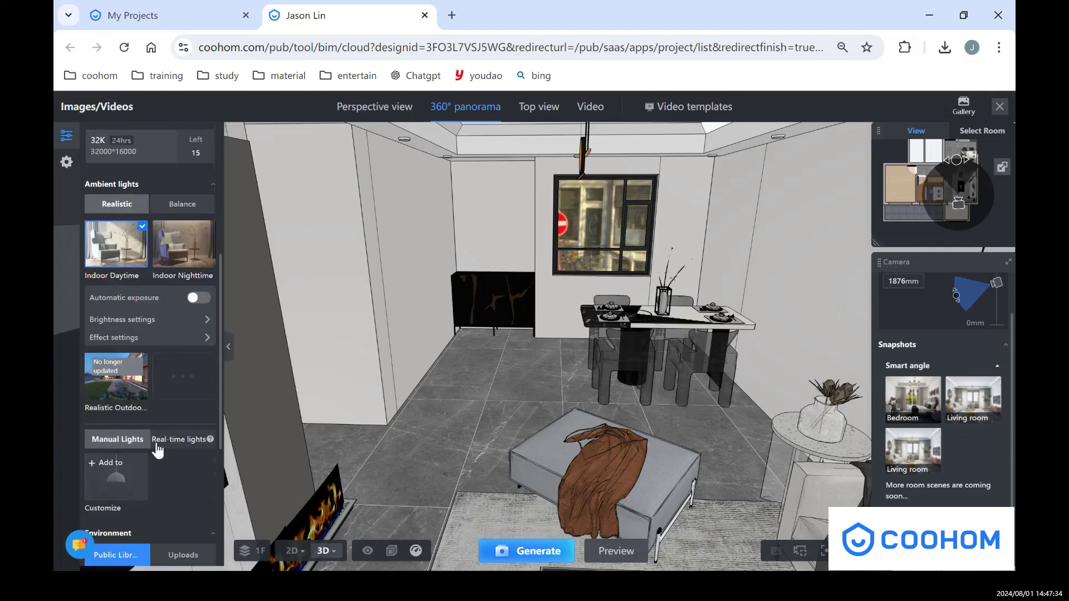
scroll(150, 370, "down", 2)
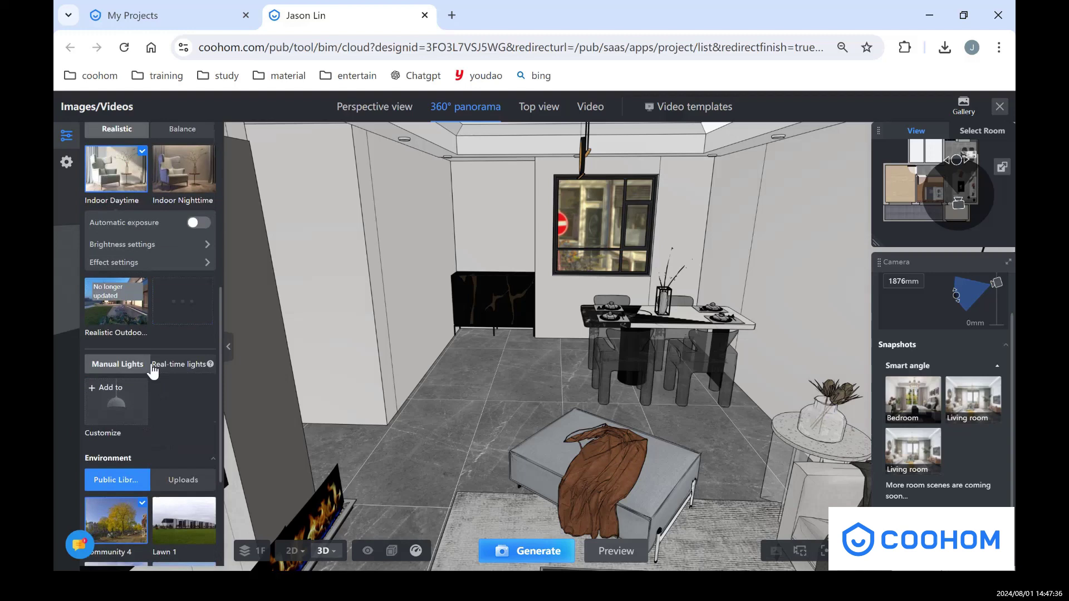
scroll(156, 409, "down", 2)
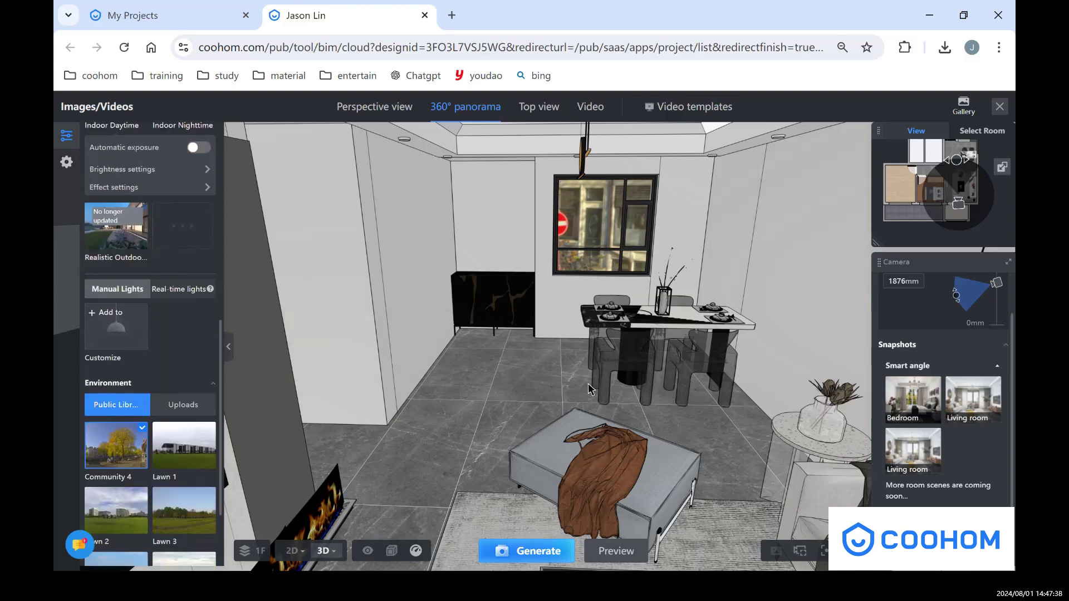
left_click(953, 332)
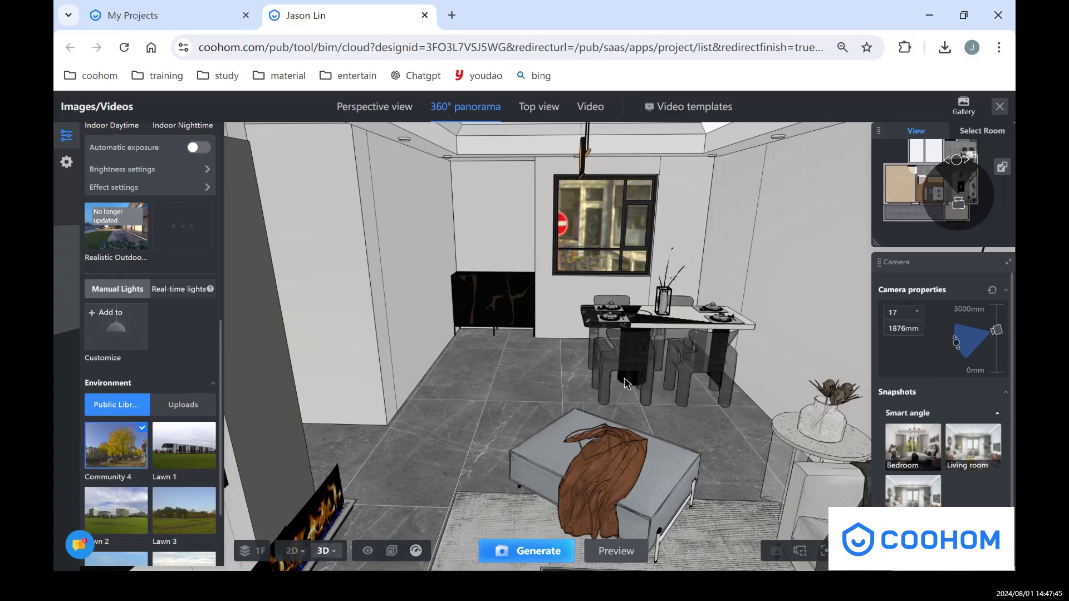
On the 2D plan, move the camera into the dining area facing right, then open Top view
key("2")
scroll(604, 362, "up", 2)
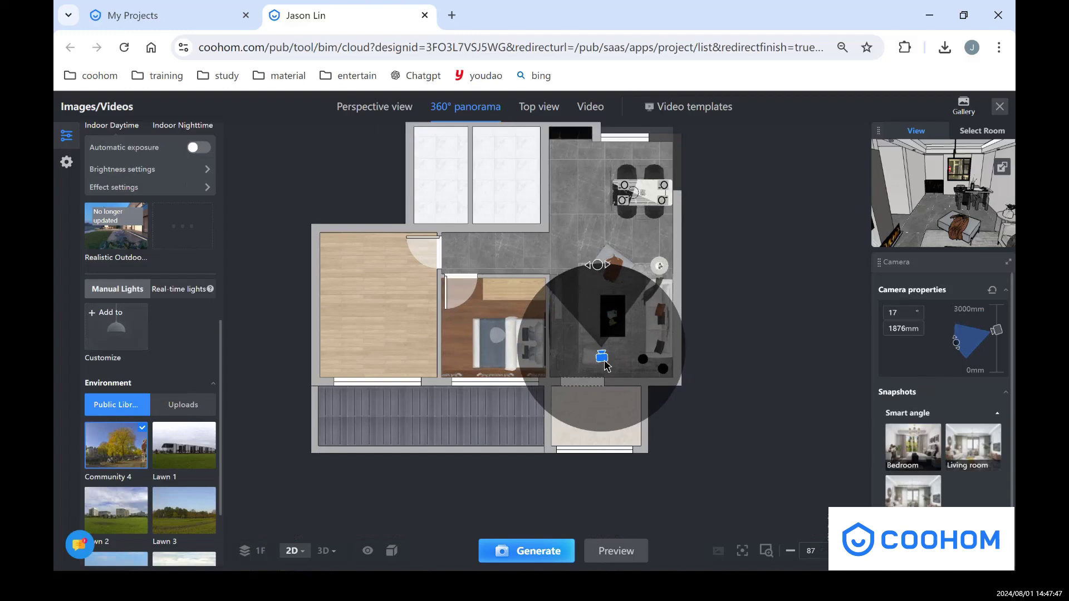
left_click_drag(603, 359, 617, 274)
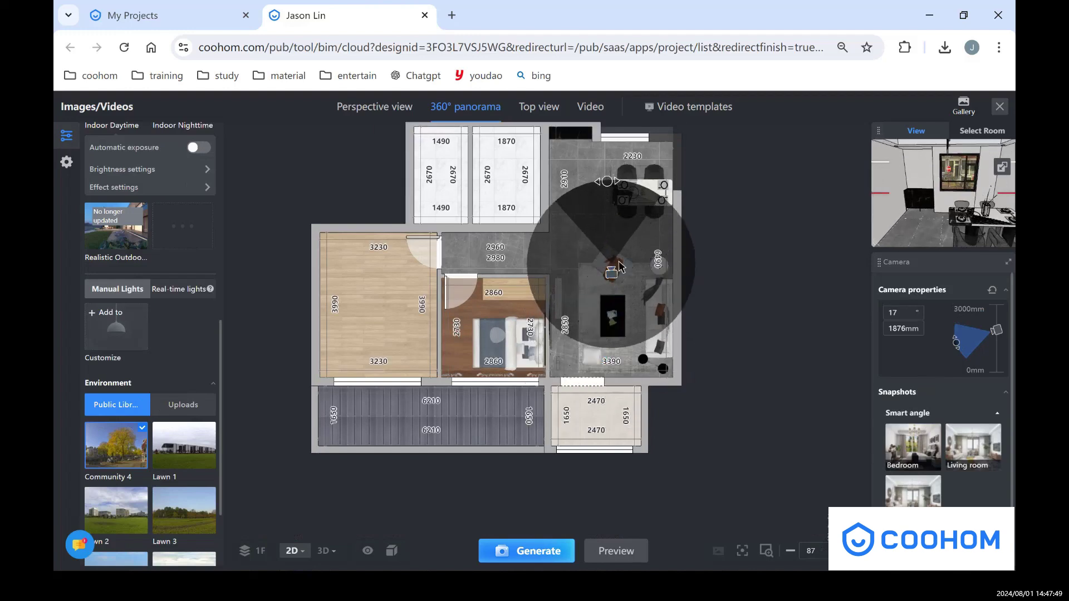
left_click_drag(607, 181, 631, 184)
mouse_move(626, 267)
left_mouse_down()
mouse_move(647, 244)
mouse_move(639, 249)
left_mouse_up()
left_click_drag(648, 180, 621, 288)
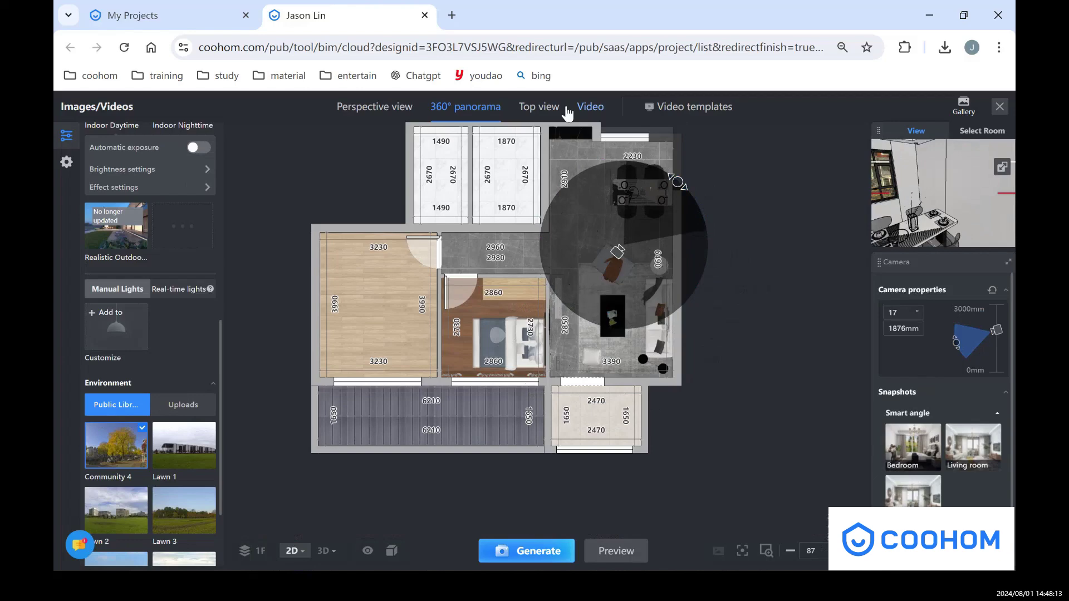
left_click(543, 107)
Swing the top-view camera around below the floor plan and set its azimuth to 269
scroll(604, 361, "down", 5)
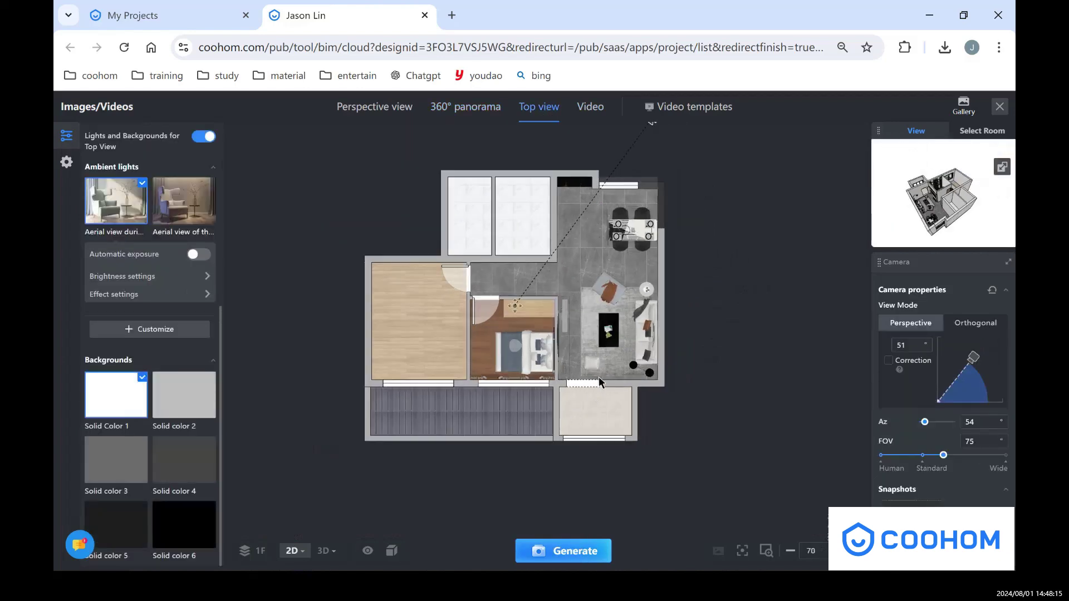
left_click_drag(636, 208, 594, 474)
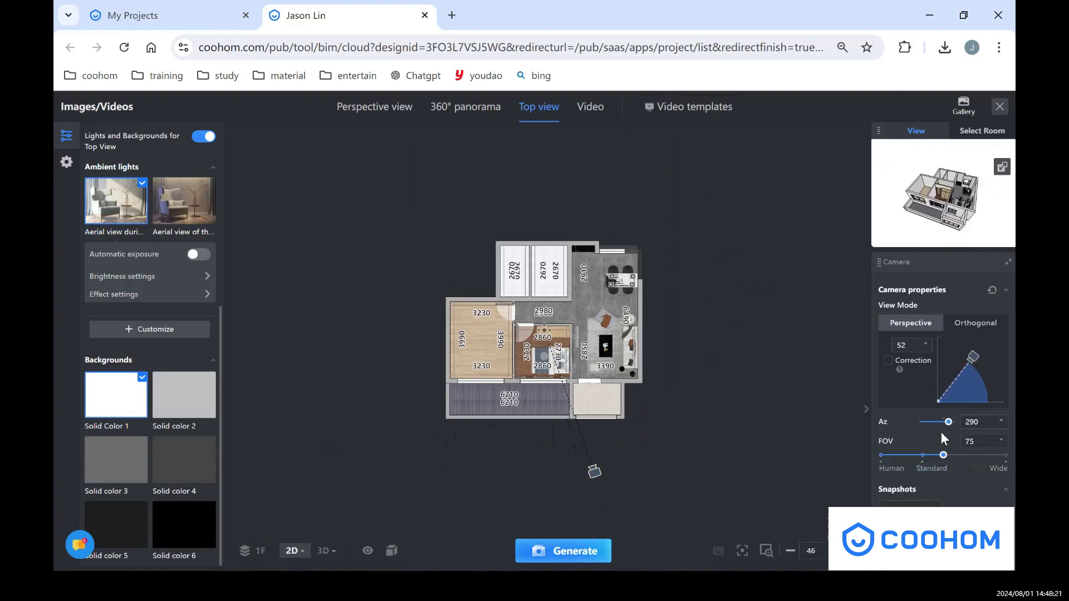
left_click_drag(948, 423, 949, 423)
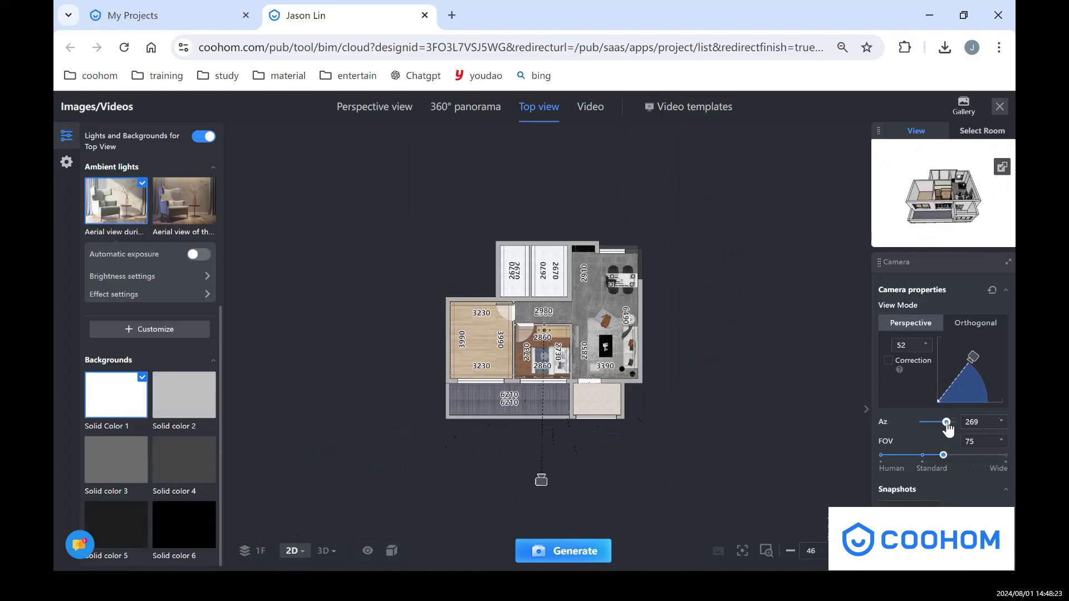
scroll(626, 357, "up", 1)
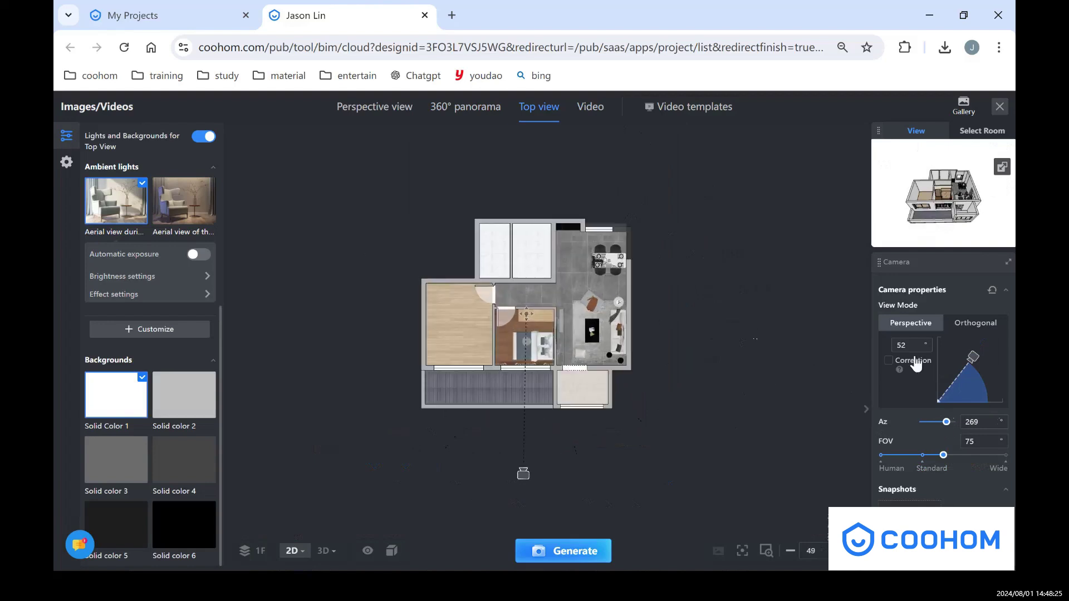
left_click(964, 106)
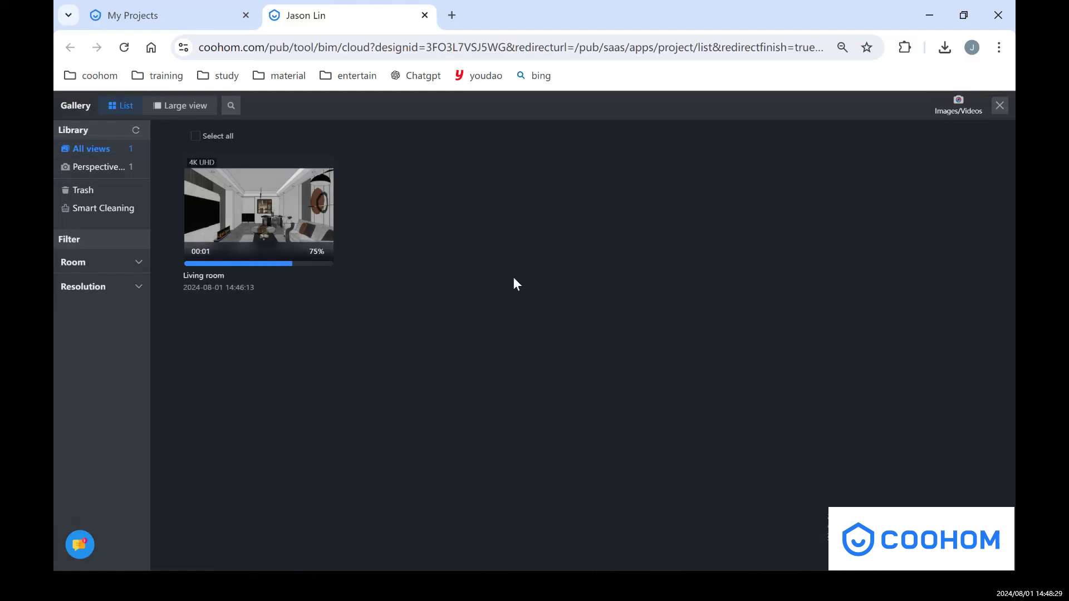
left_click(270, 217)
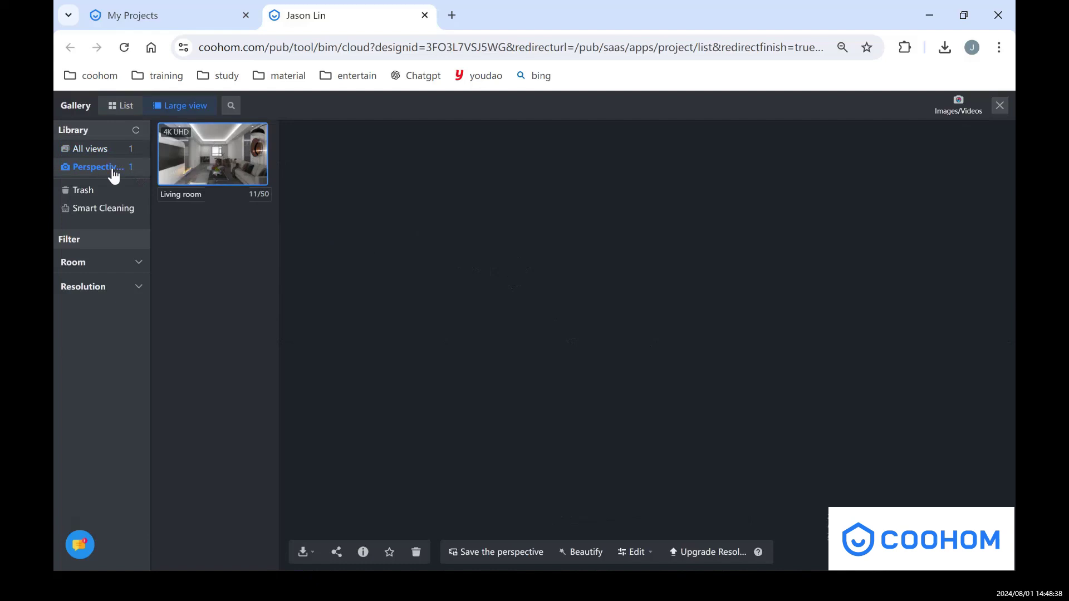
left_click(111, 150)
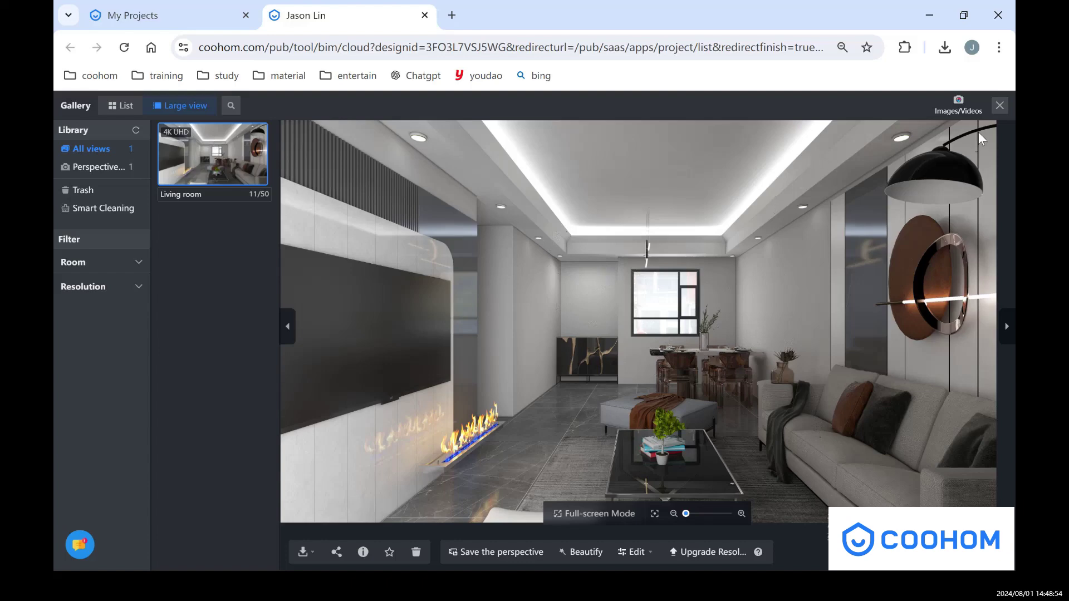
left_click(999, 106)
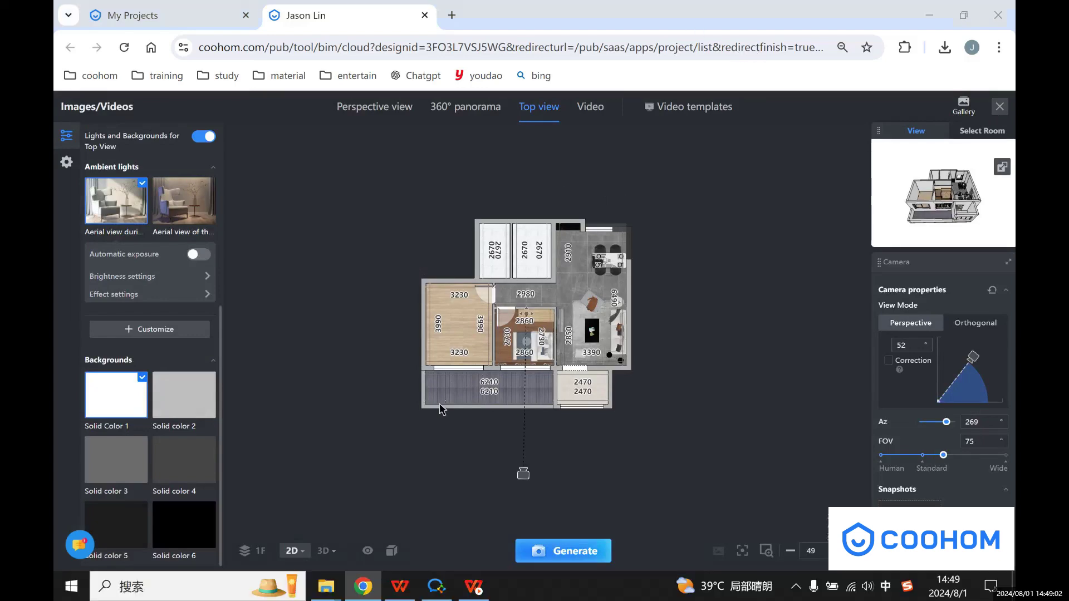
Switch to the WPS slideshow showing the Requirements slide on rendering bedroom and living-room images
key("super+Tab")
left_click(455, 199)
left_click(464, 209)
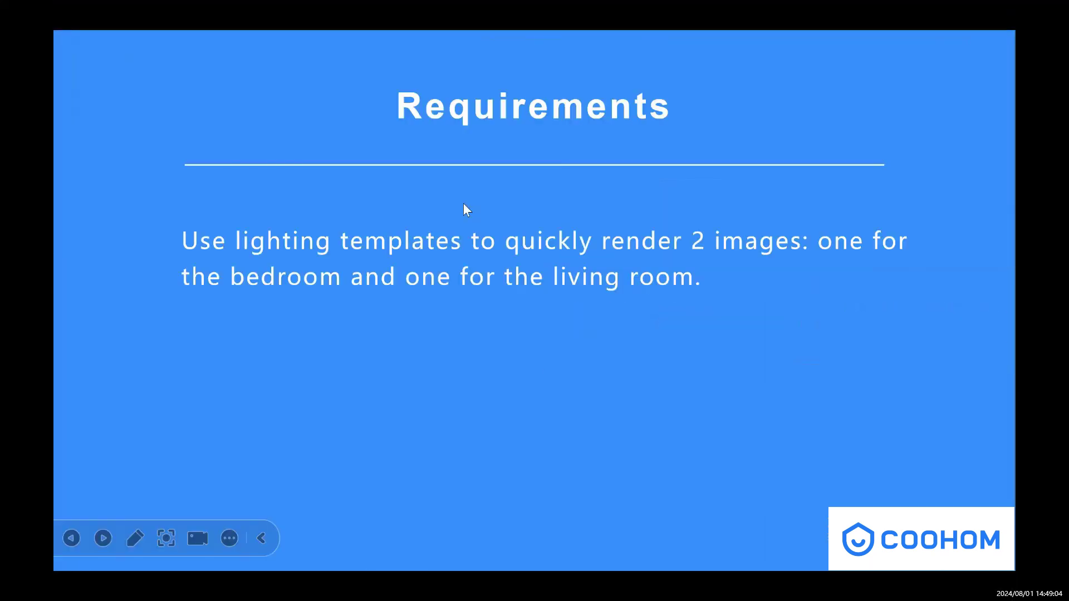